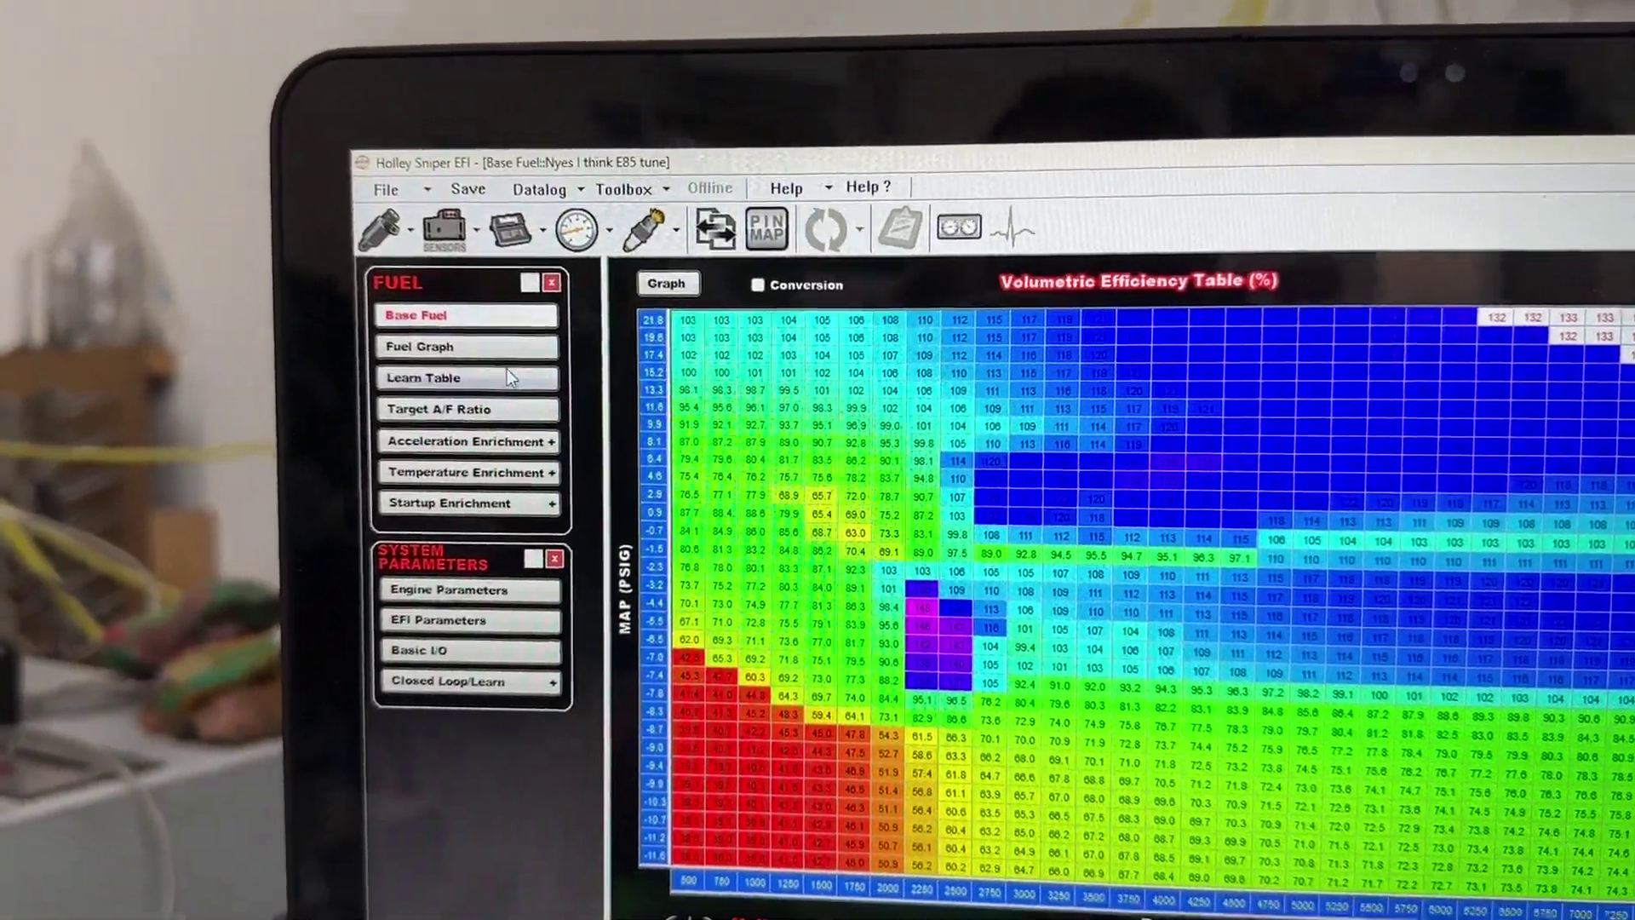
- Compare learned fuel corrections against the VE table, then bring the second tune's window forward
click(507, 376)
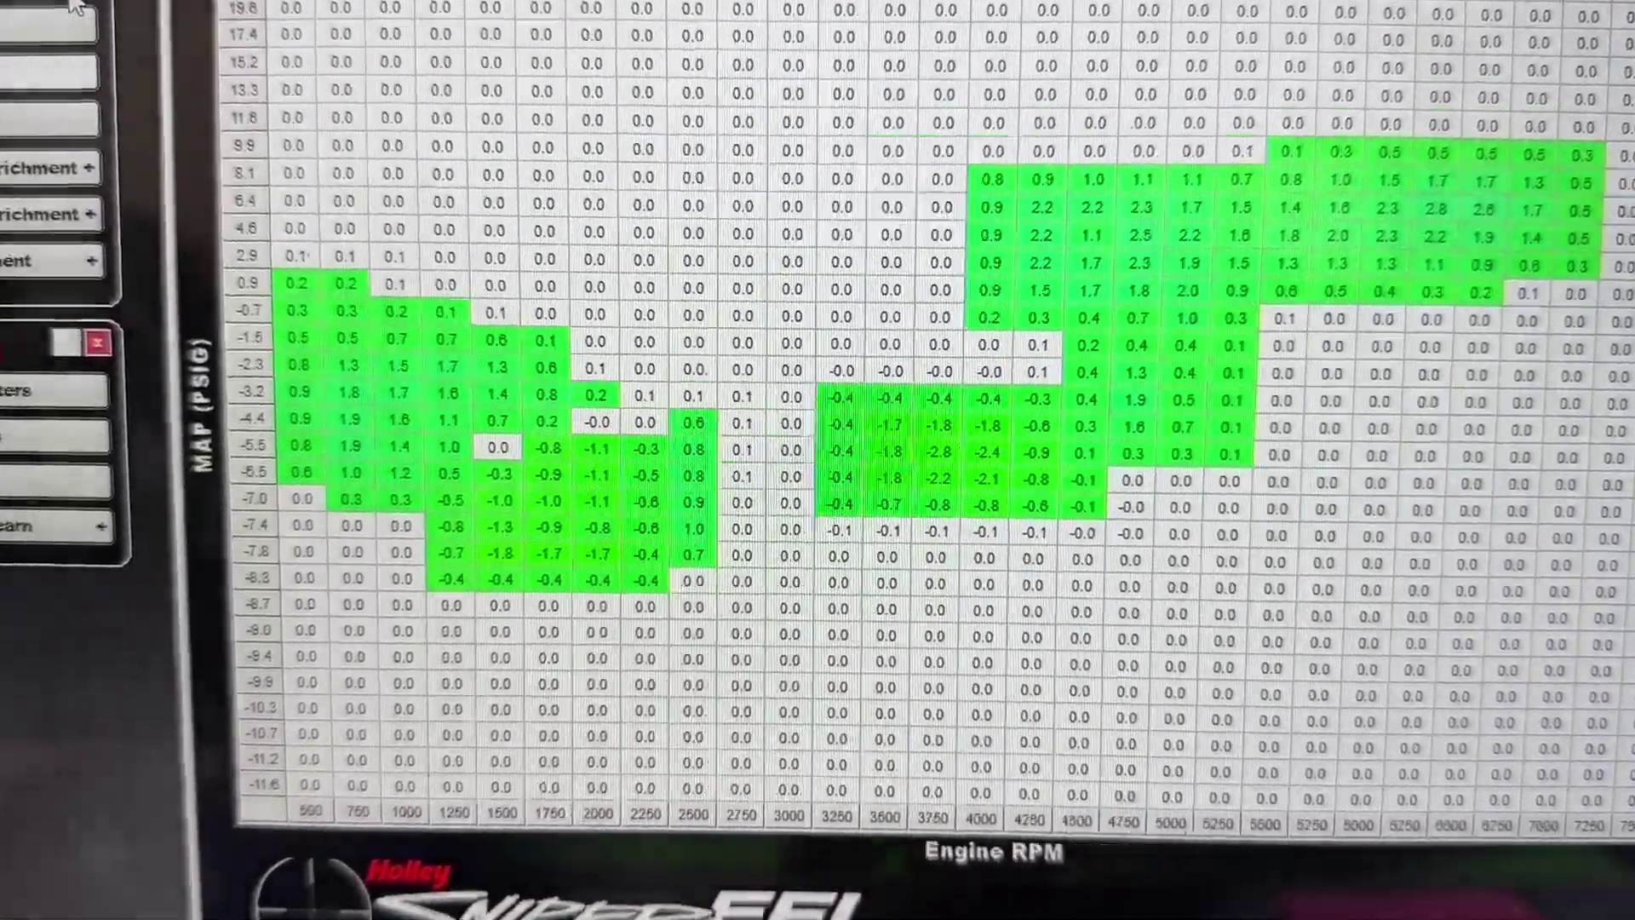
click(62, 4)
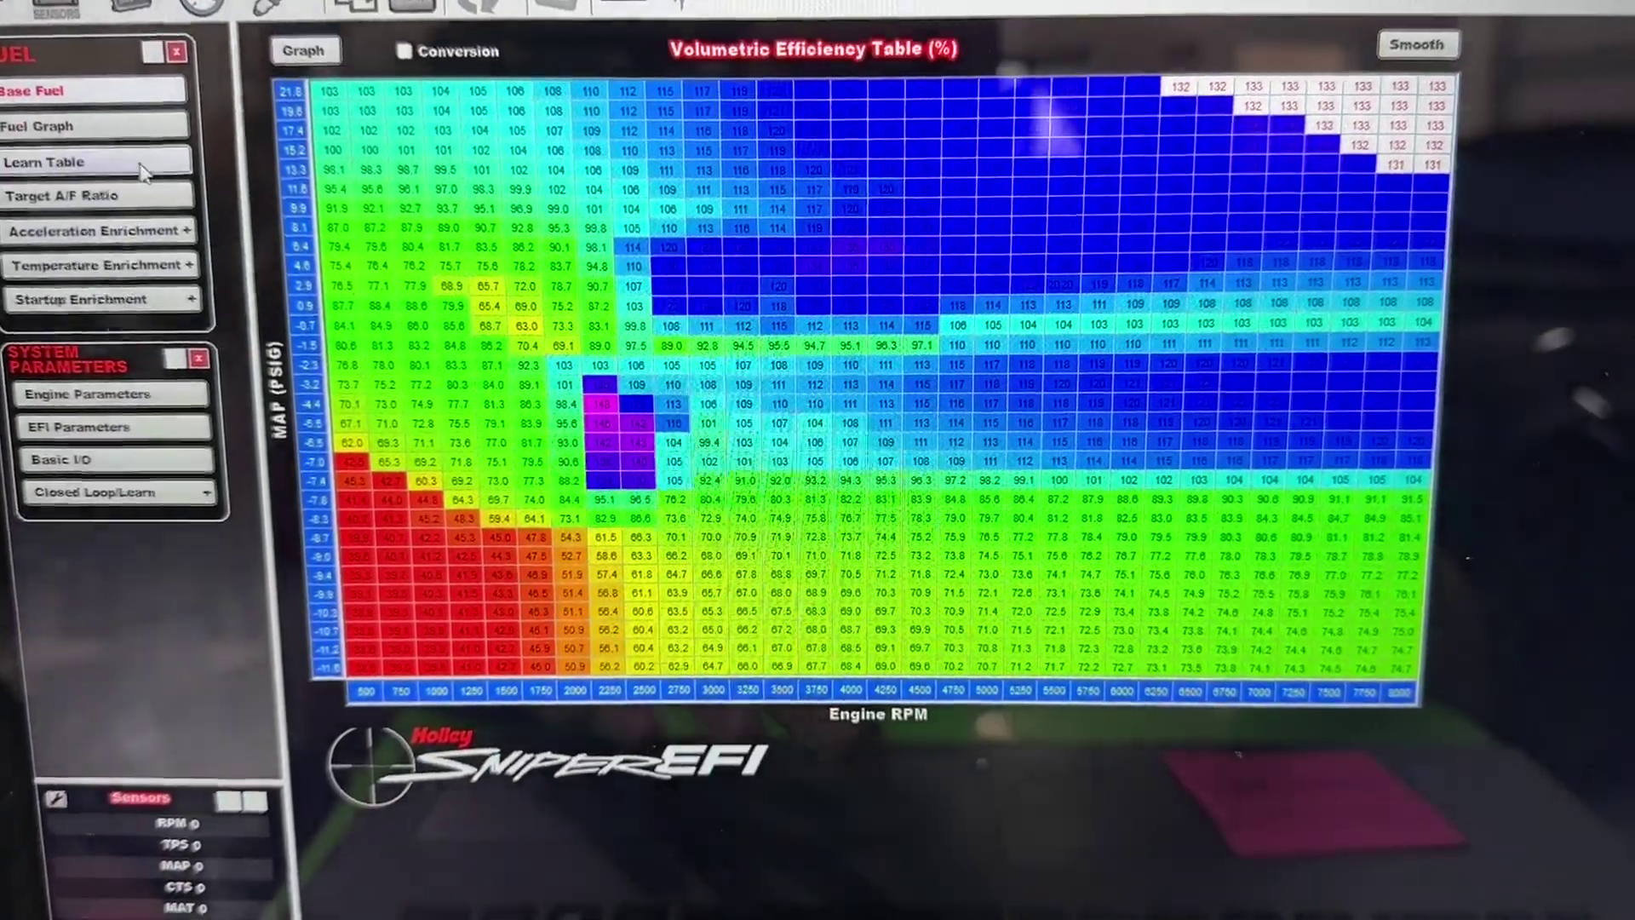
click(143, 169)
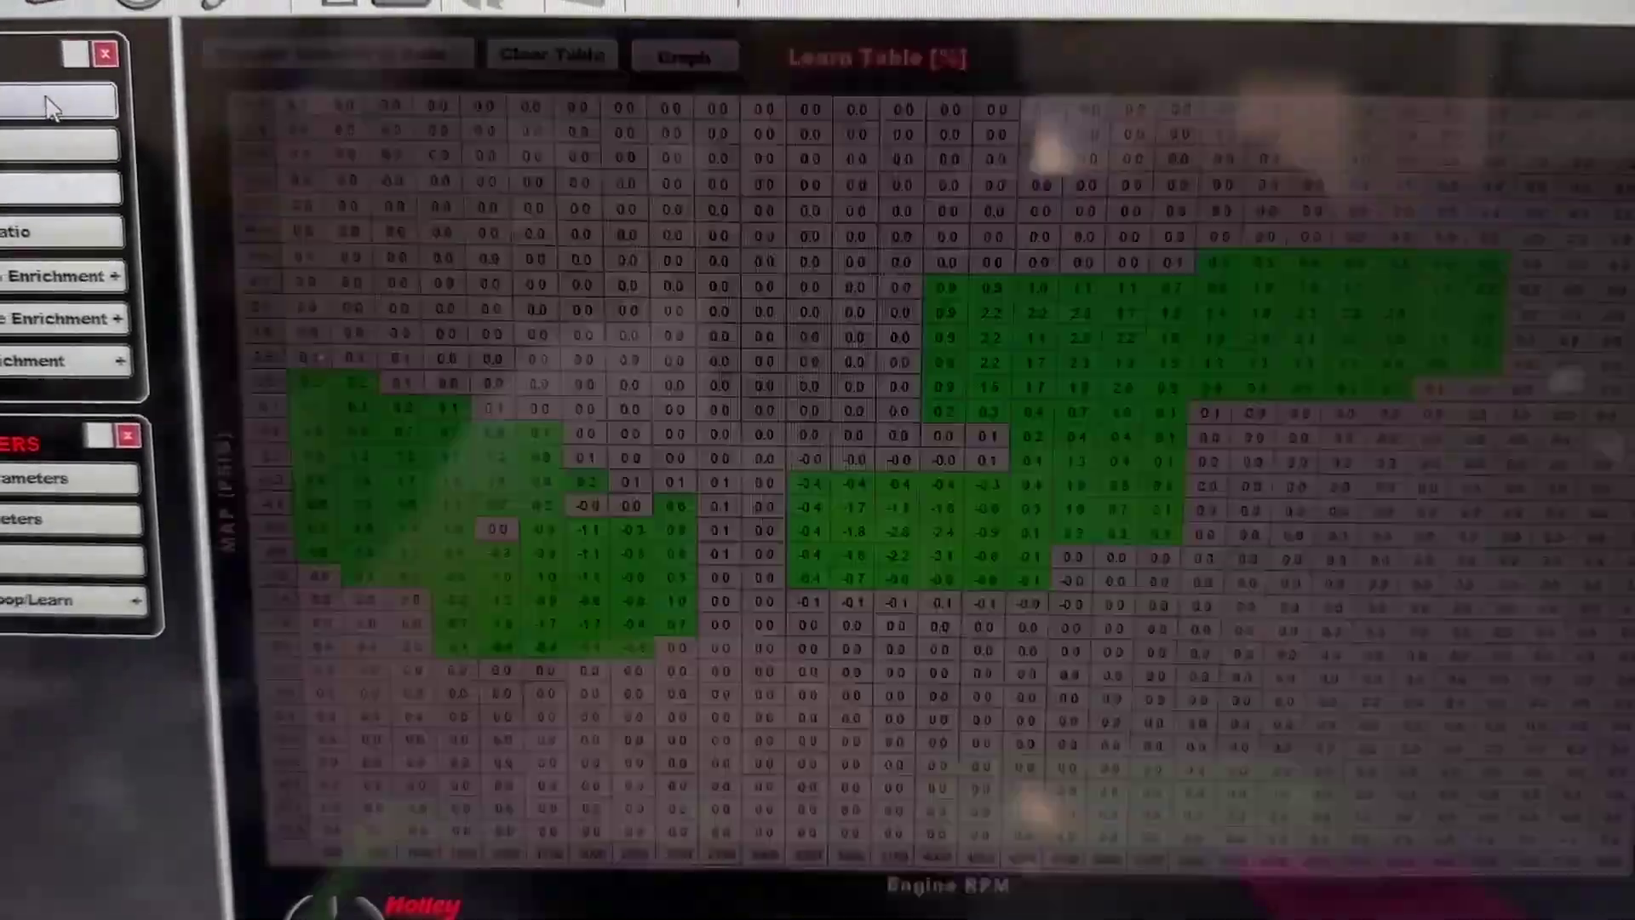
click(44, 100)
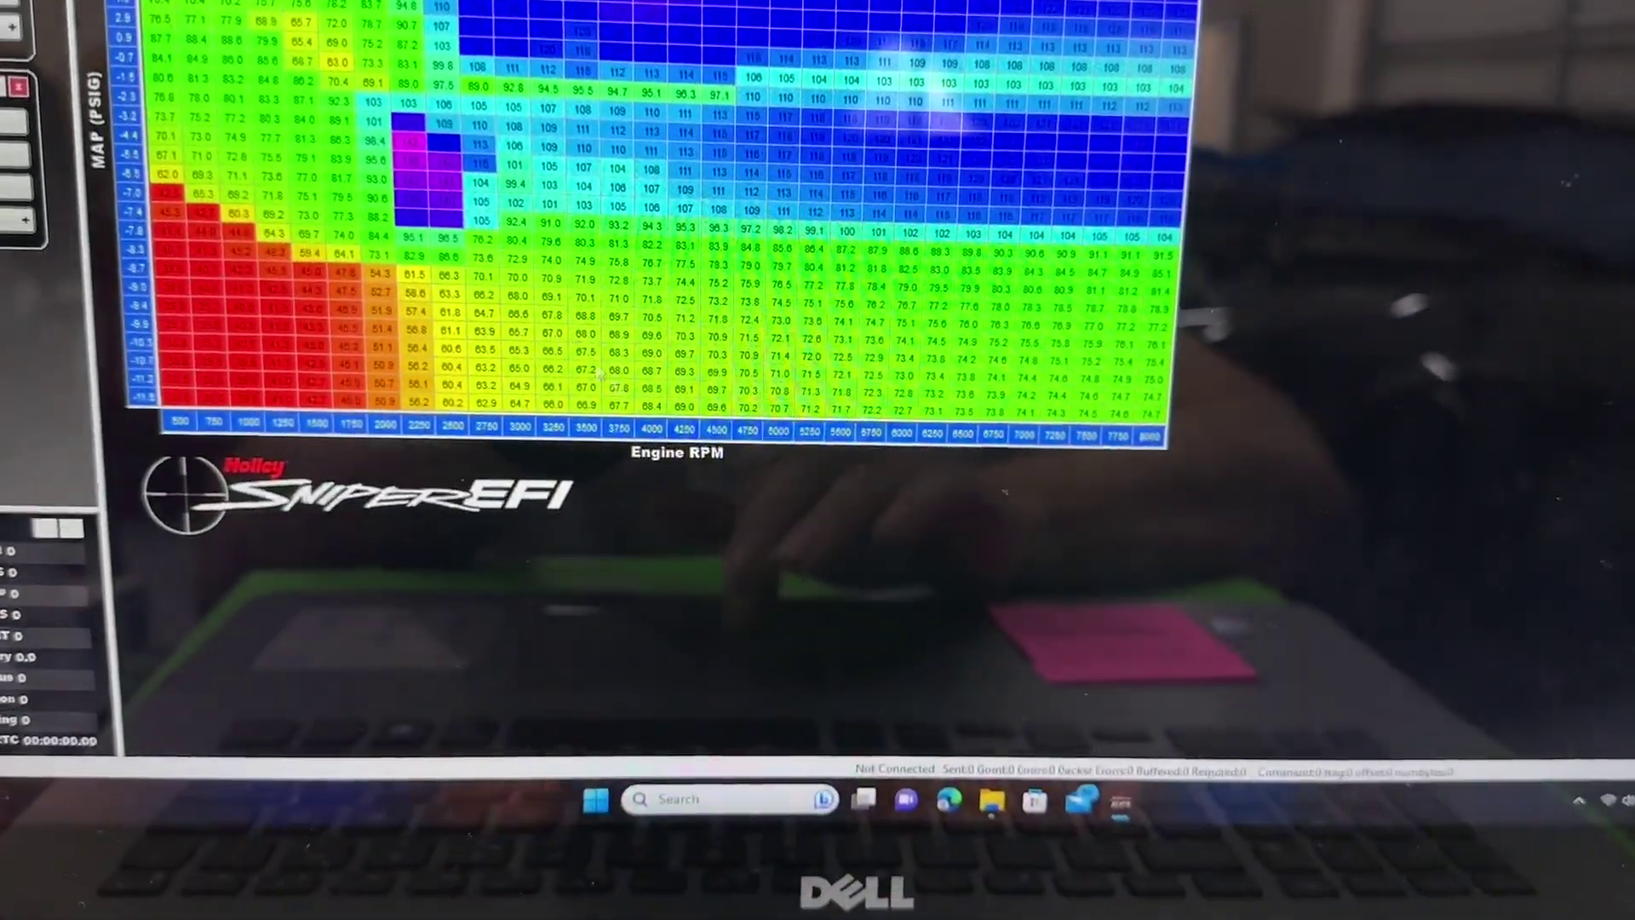
mouse_move(1173, 813)
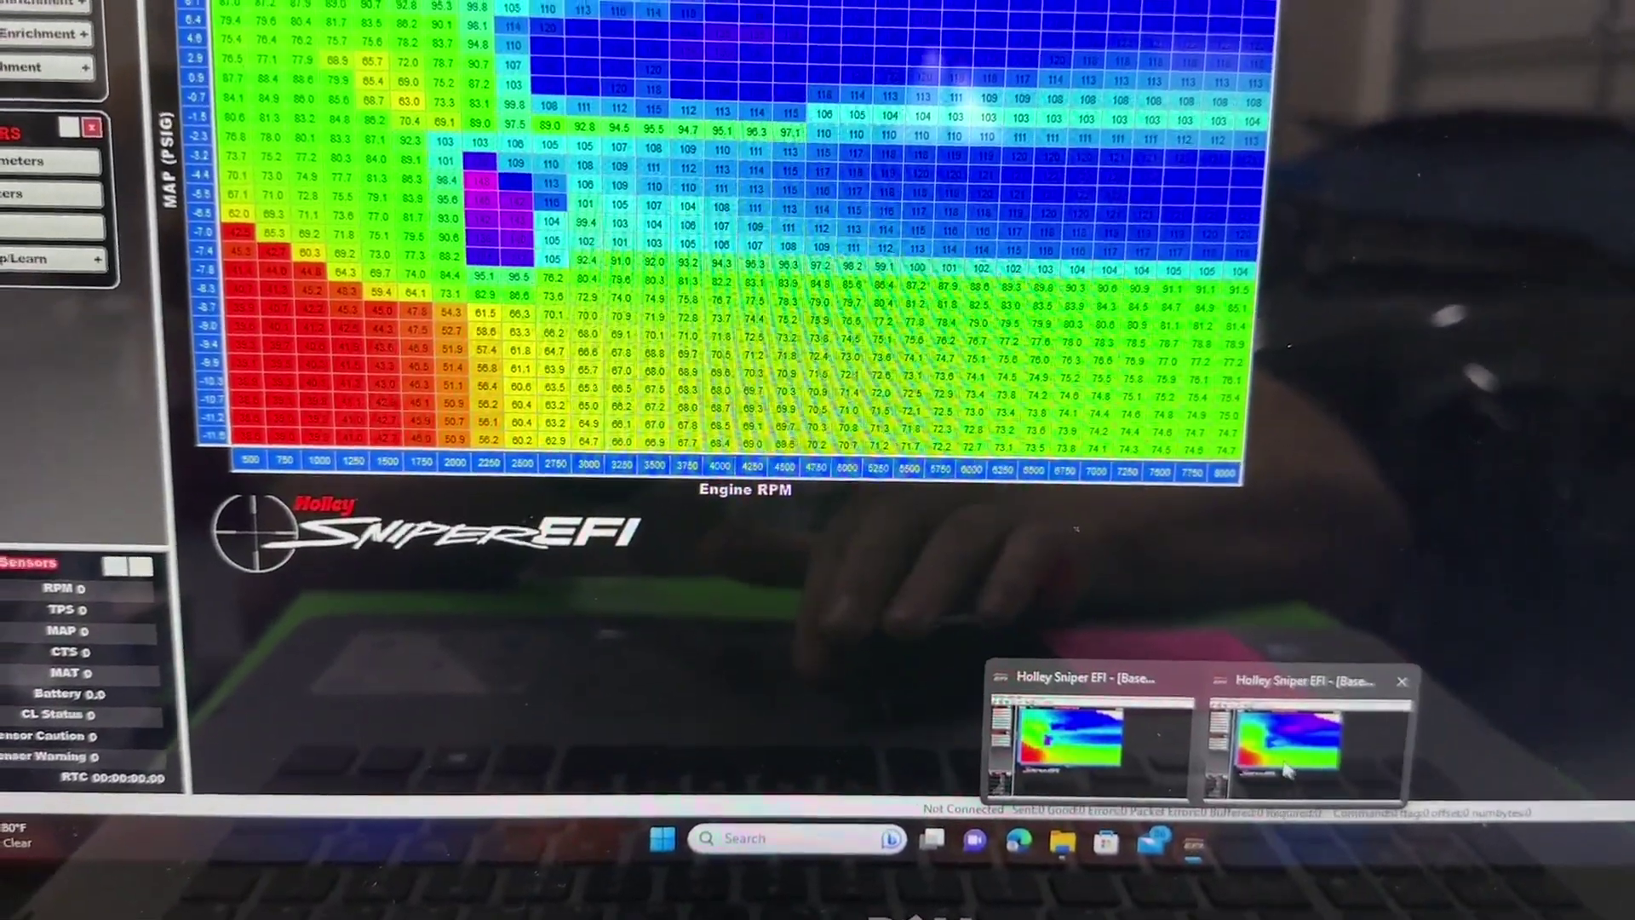
click(1290, 753)
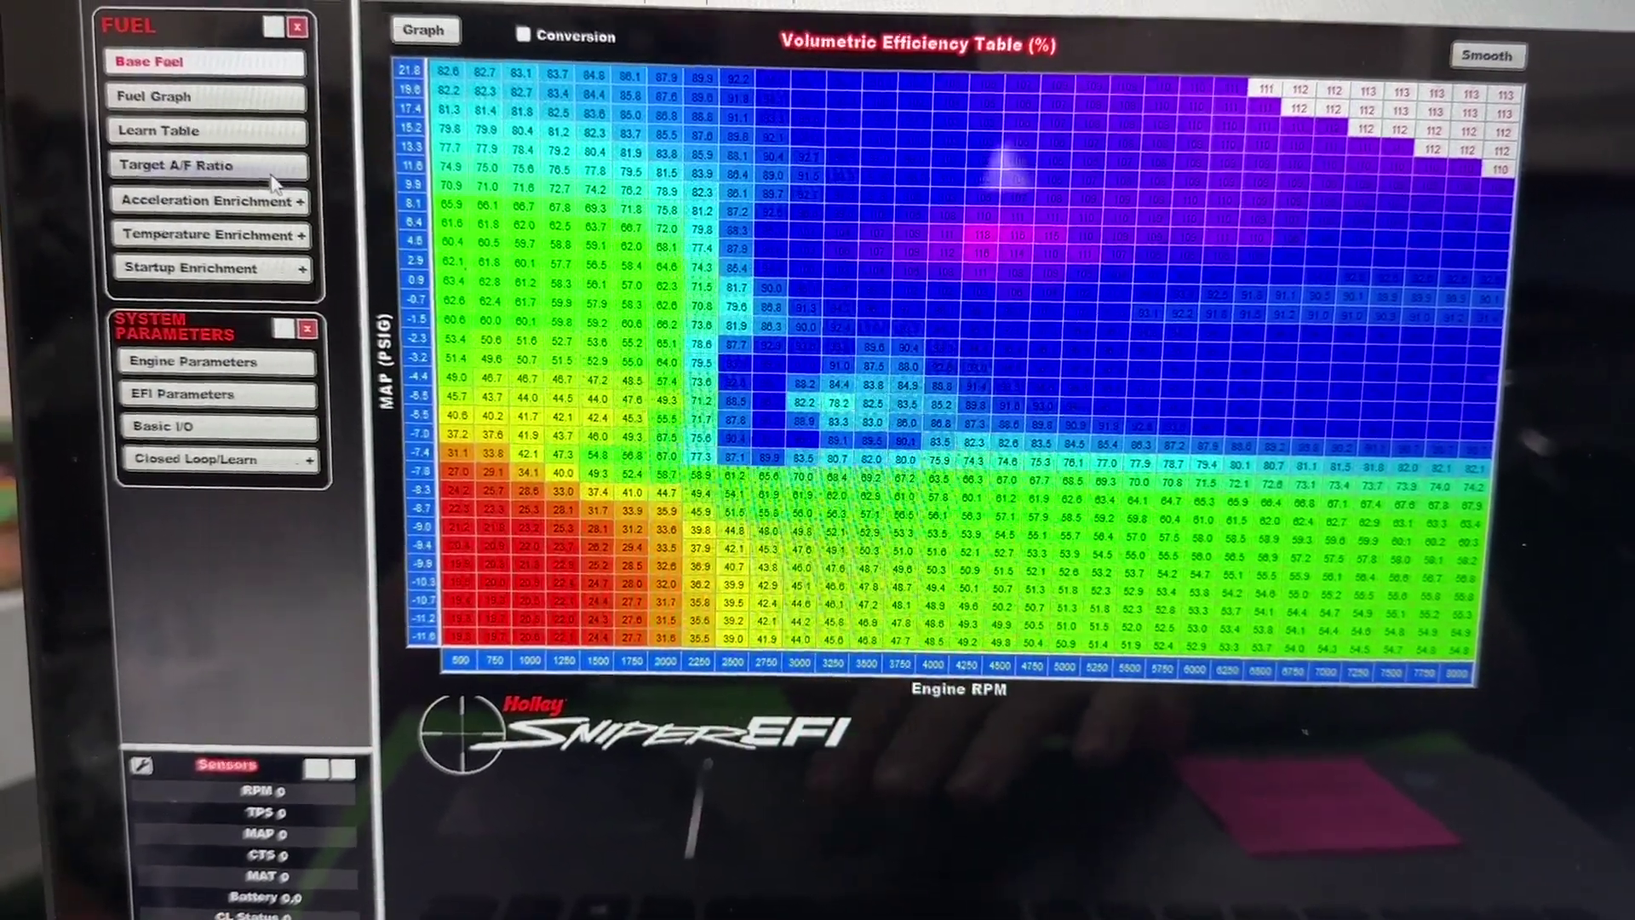
- Show the E85 tune's Target A/F Ratio table: idle 14.2, cruise and WOT 11.8
click(178, 166)
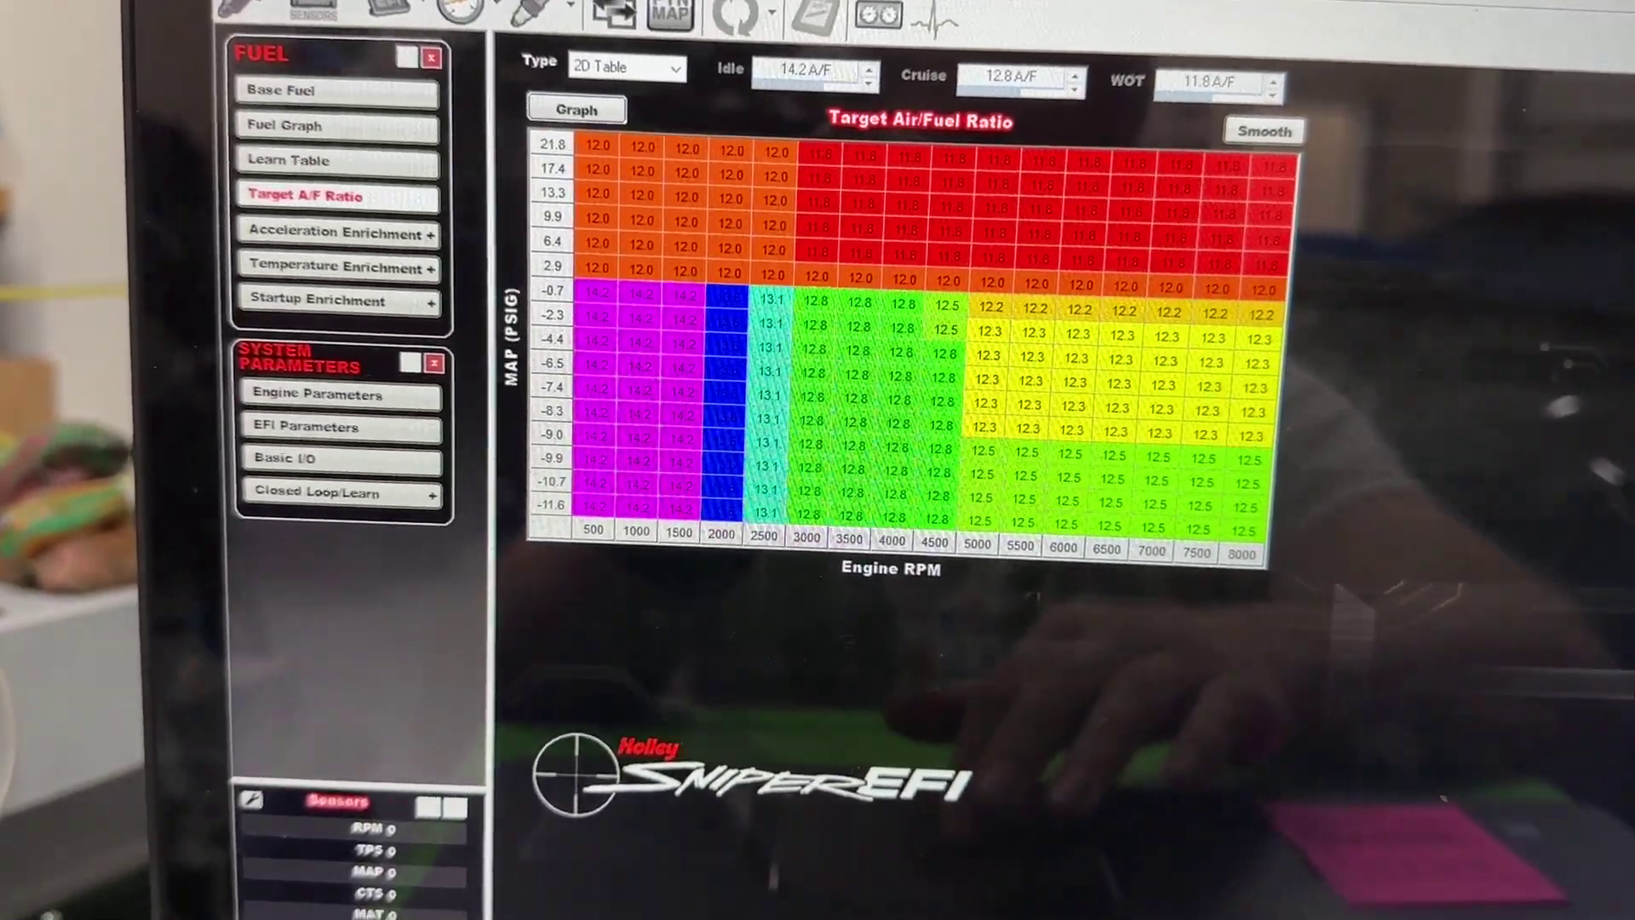
click(292, 86)
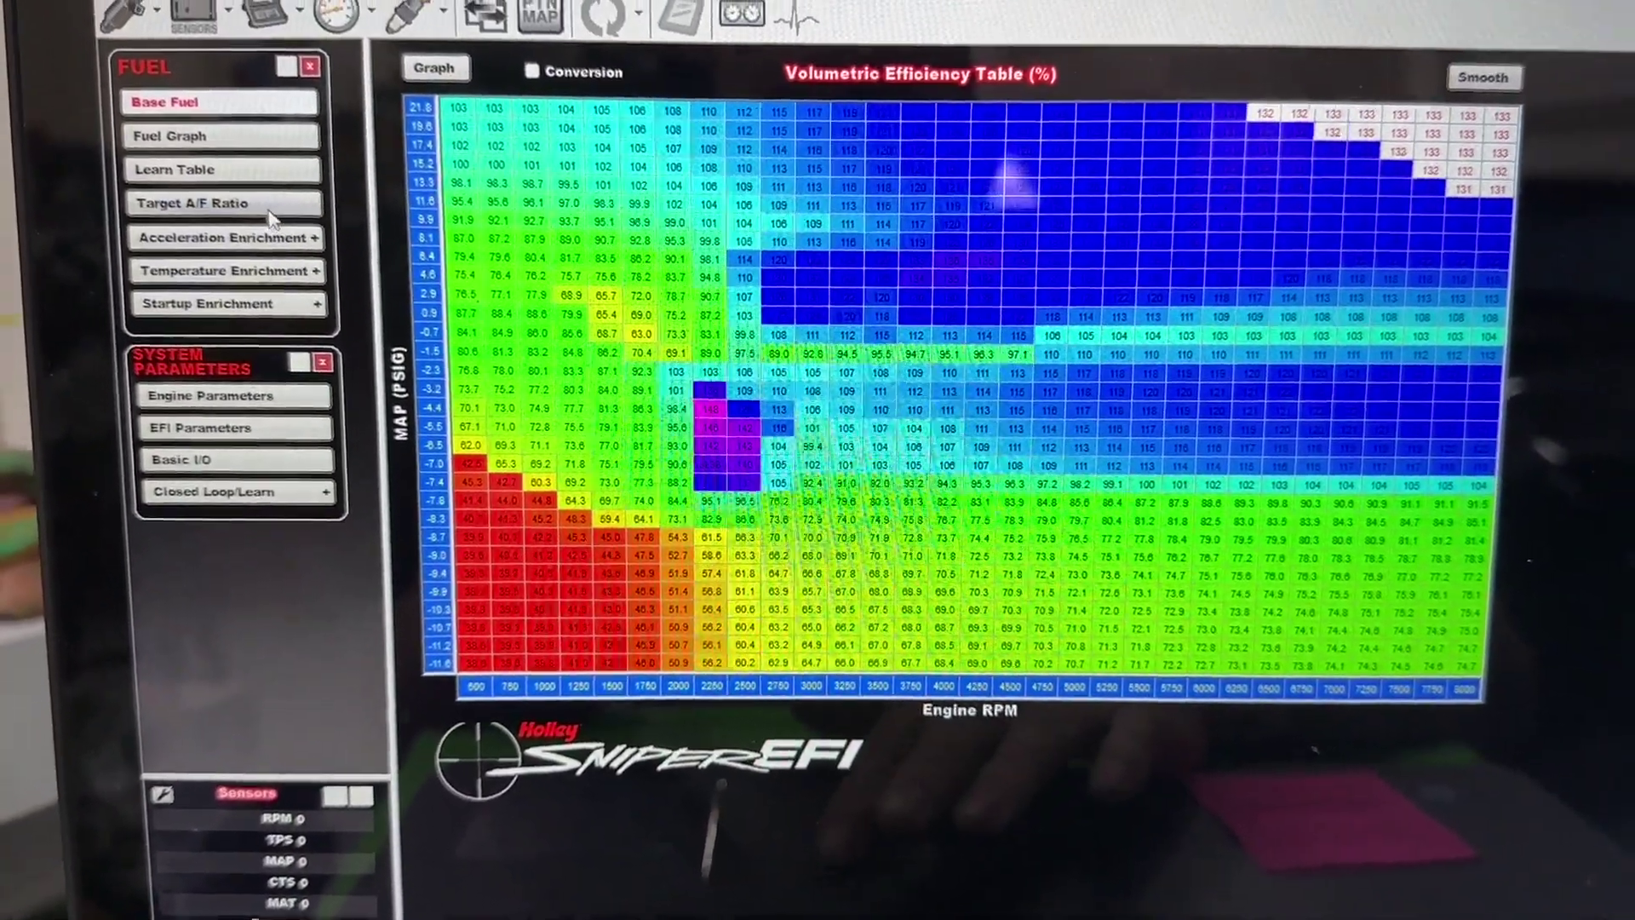
click(275, 171)
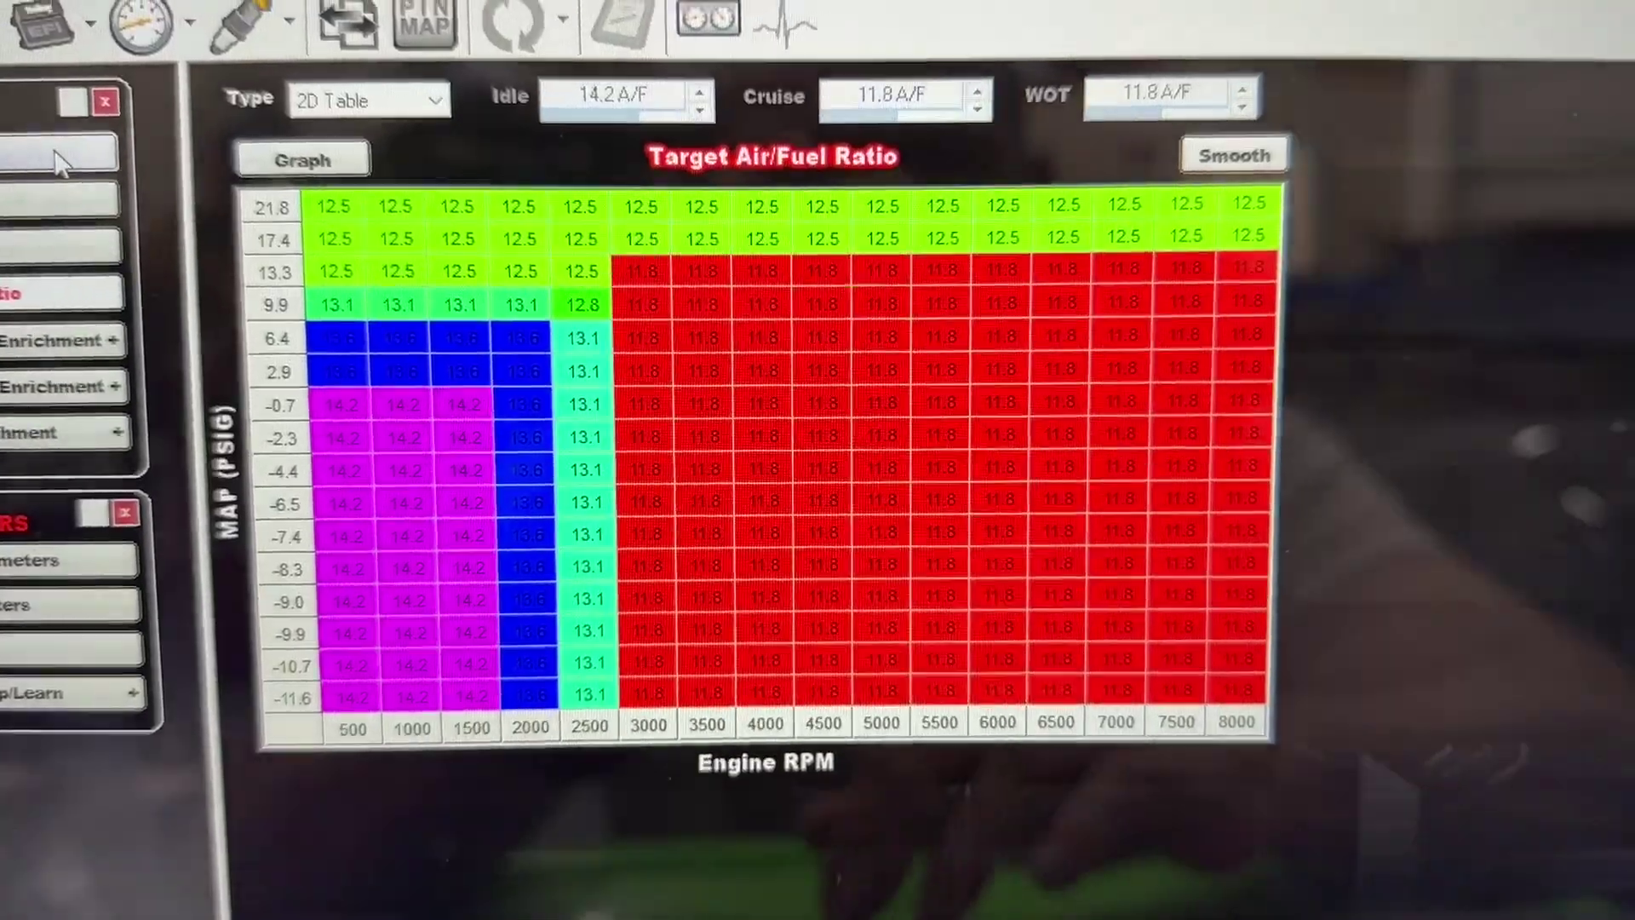
- Switch back to the Base Fuel volumetric efficiency table
click(62, 159)
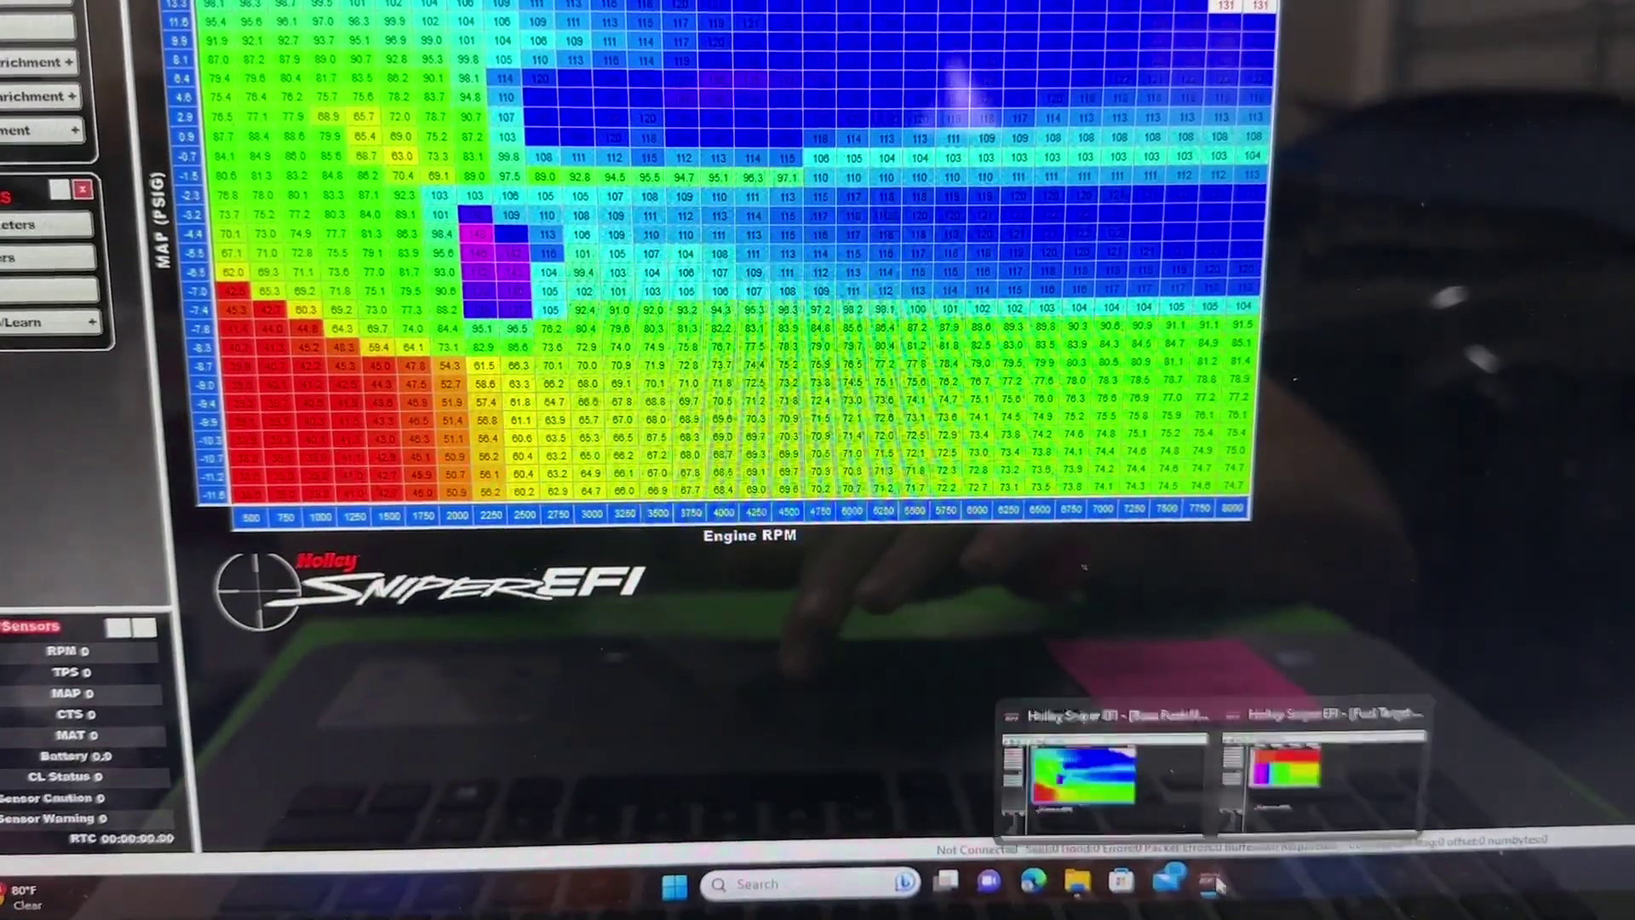
mouse_move(1216, 890)
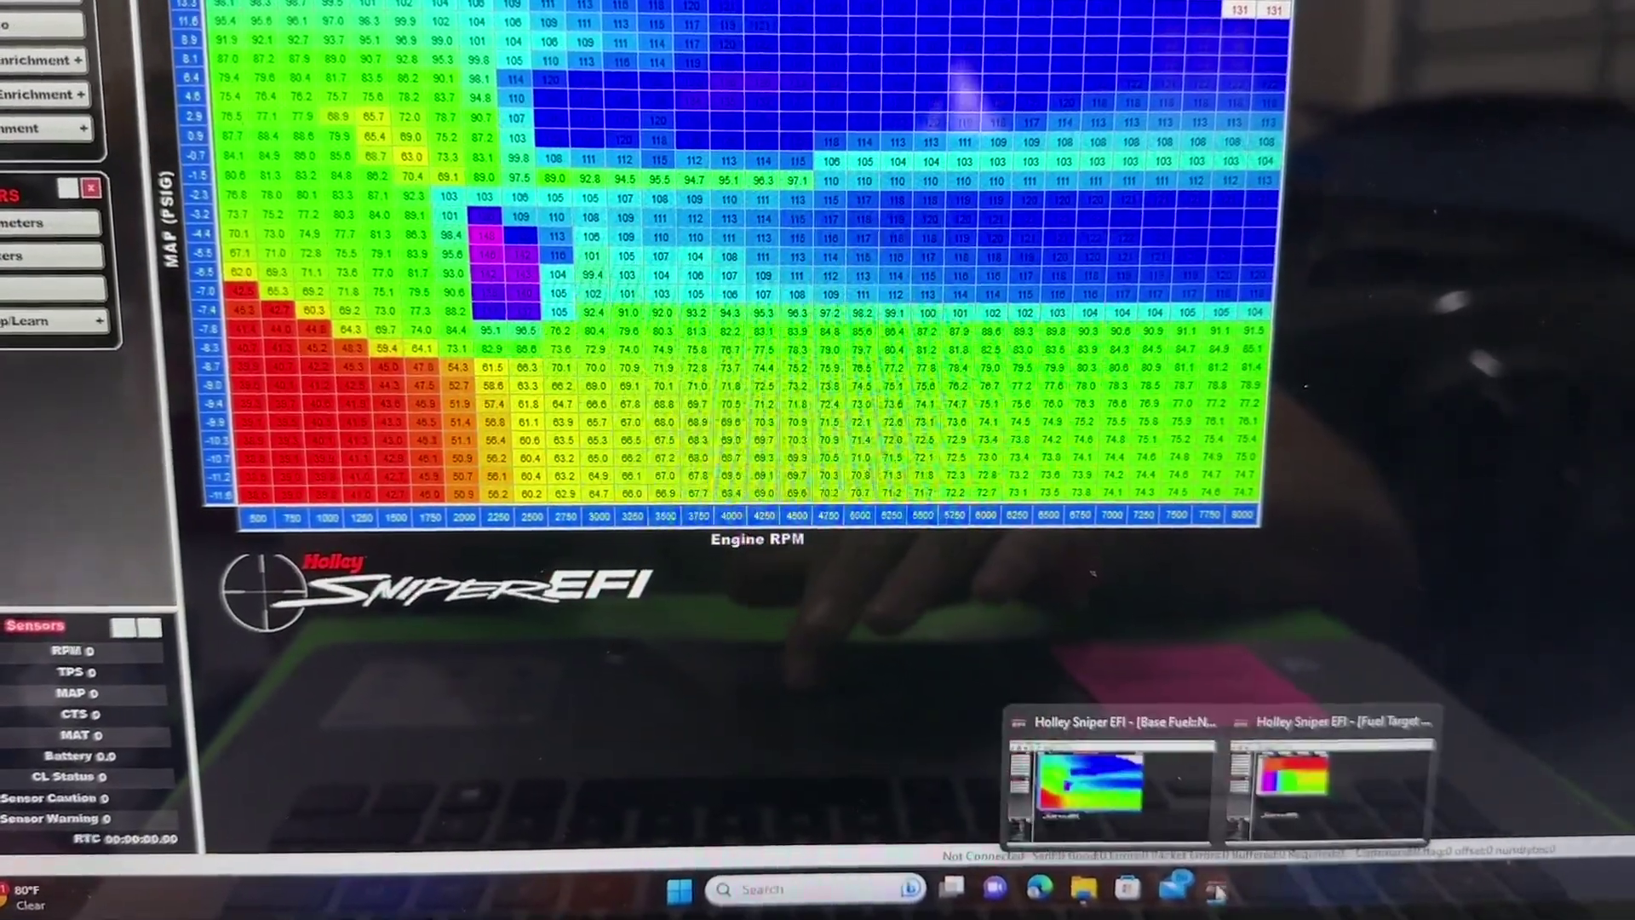
click(1280, 791)
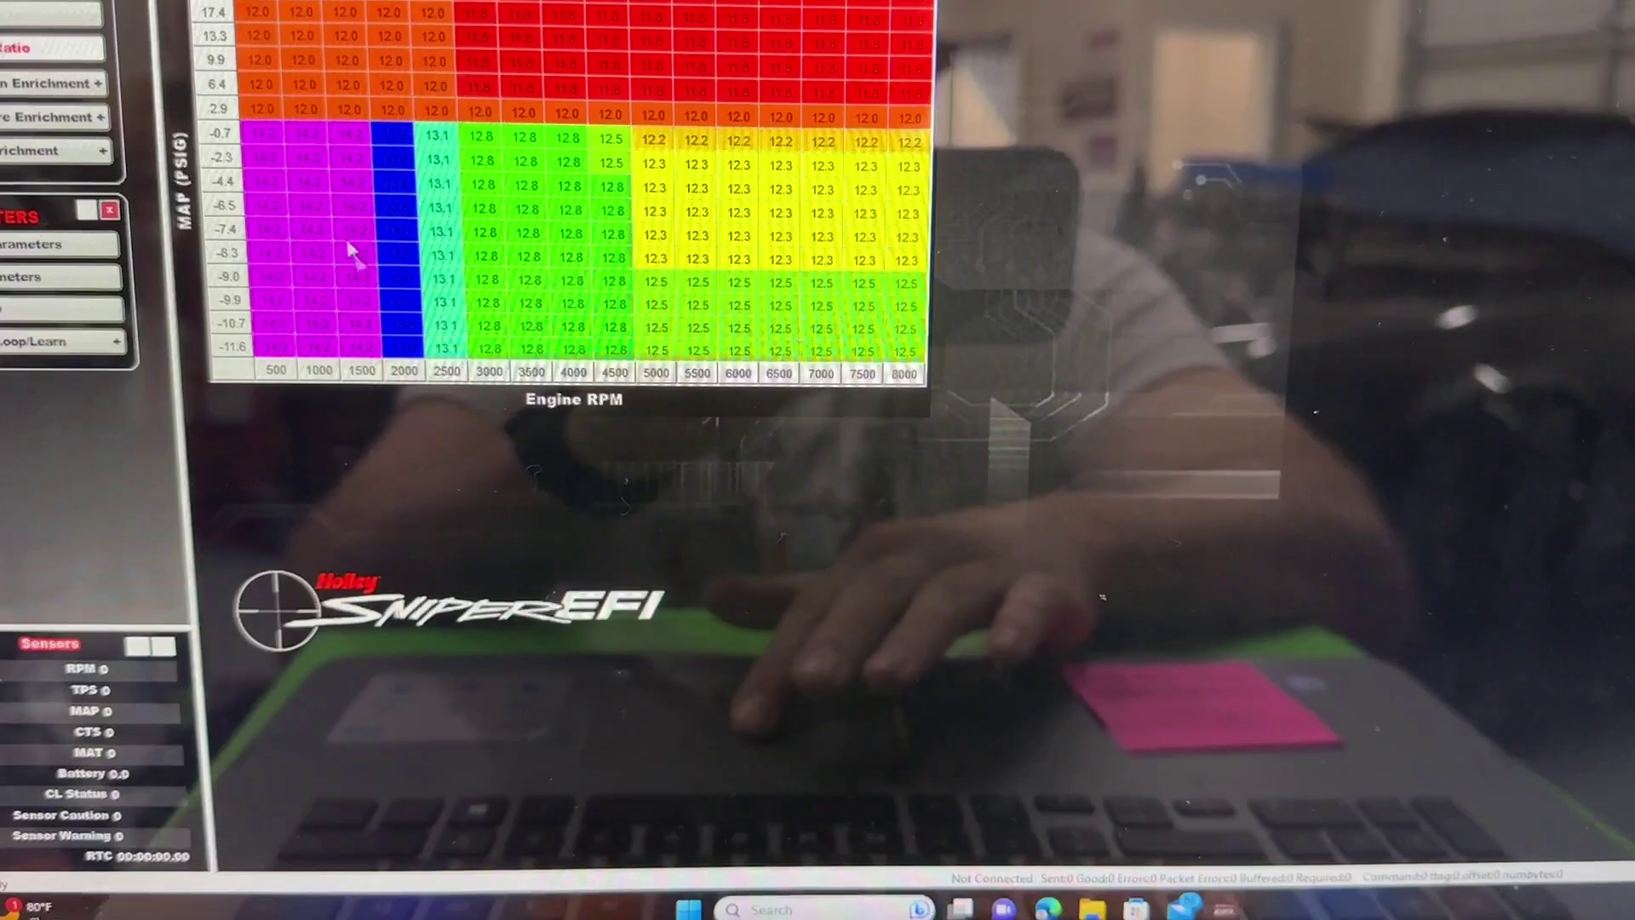
key(alt+Tab)
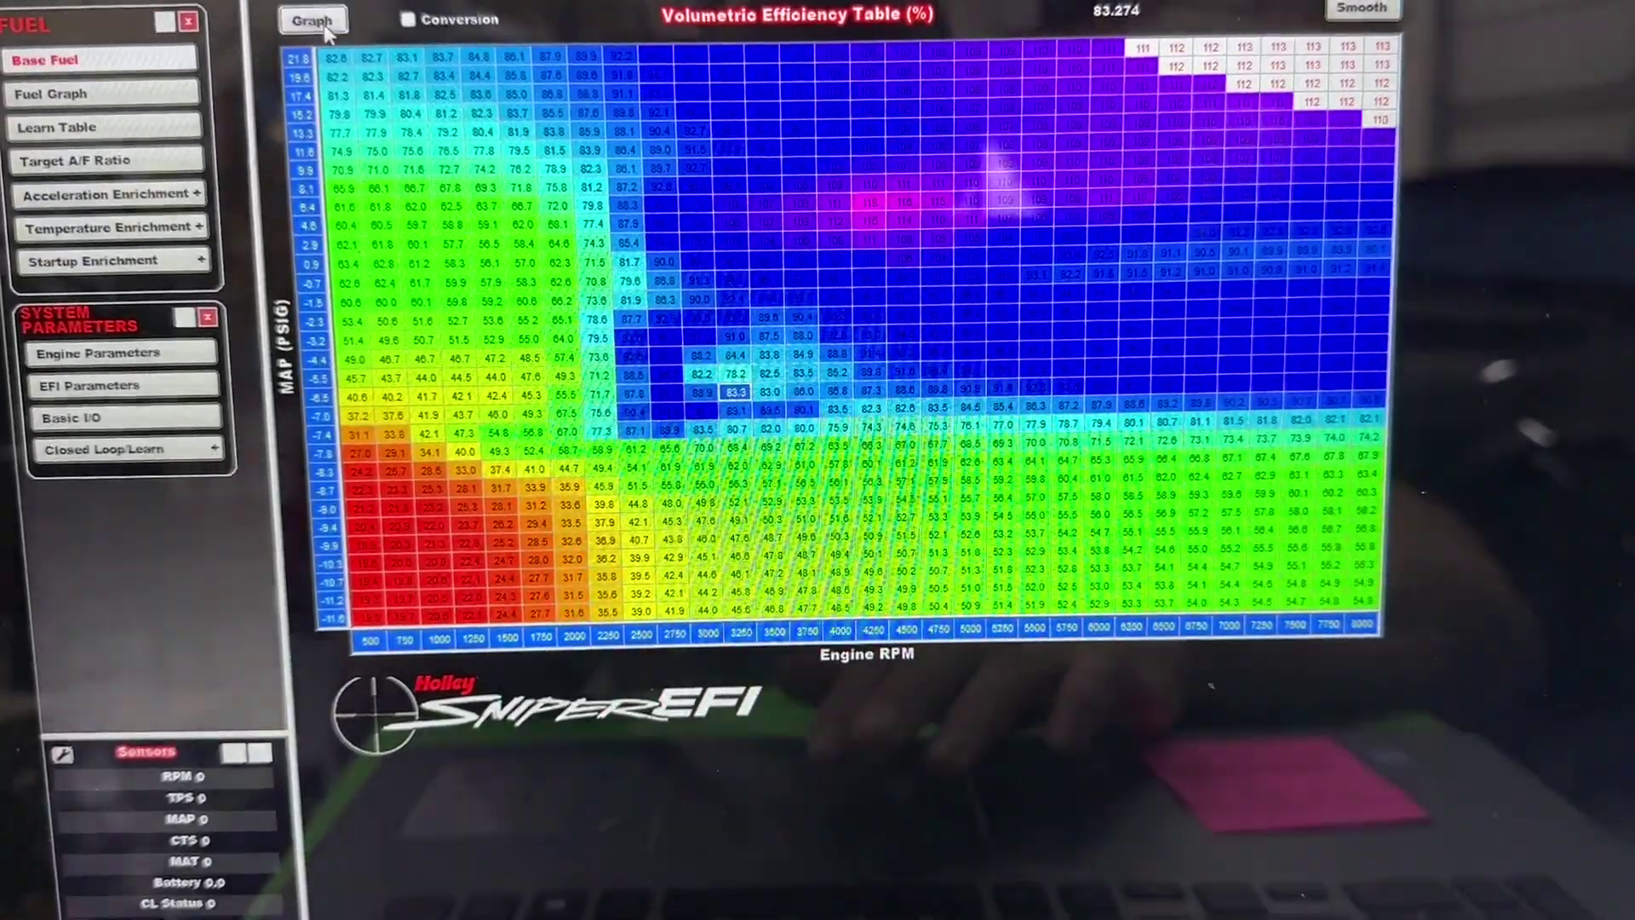
click(313, 21)
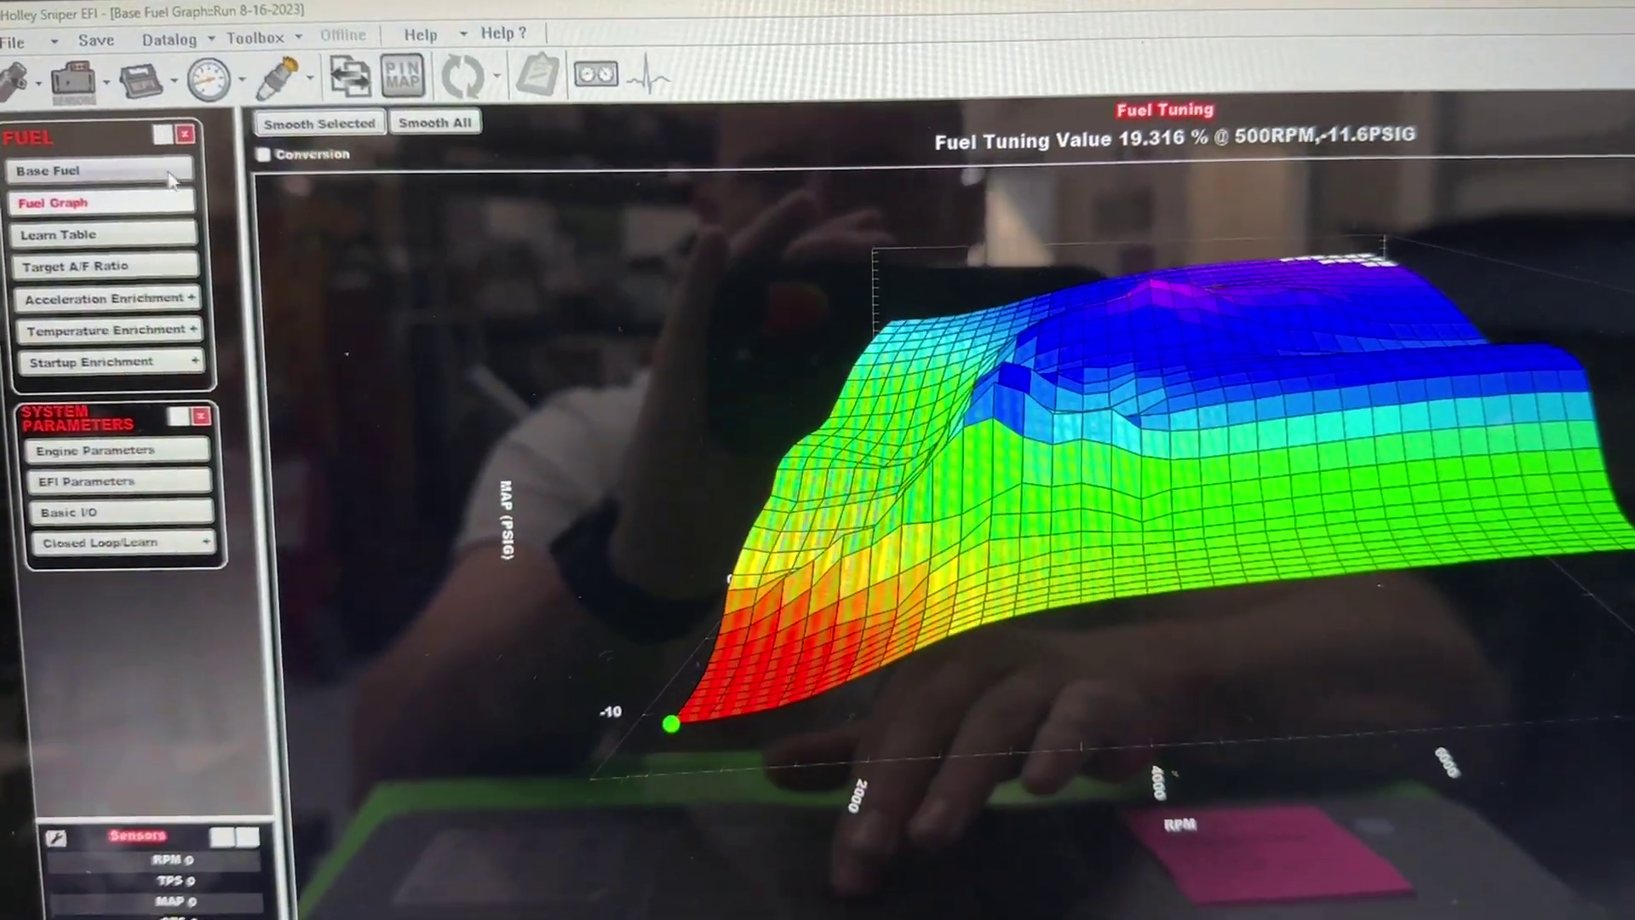
click(173, 172)
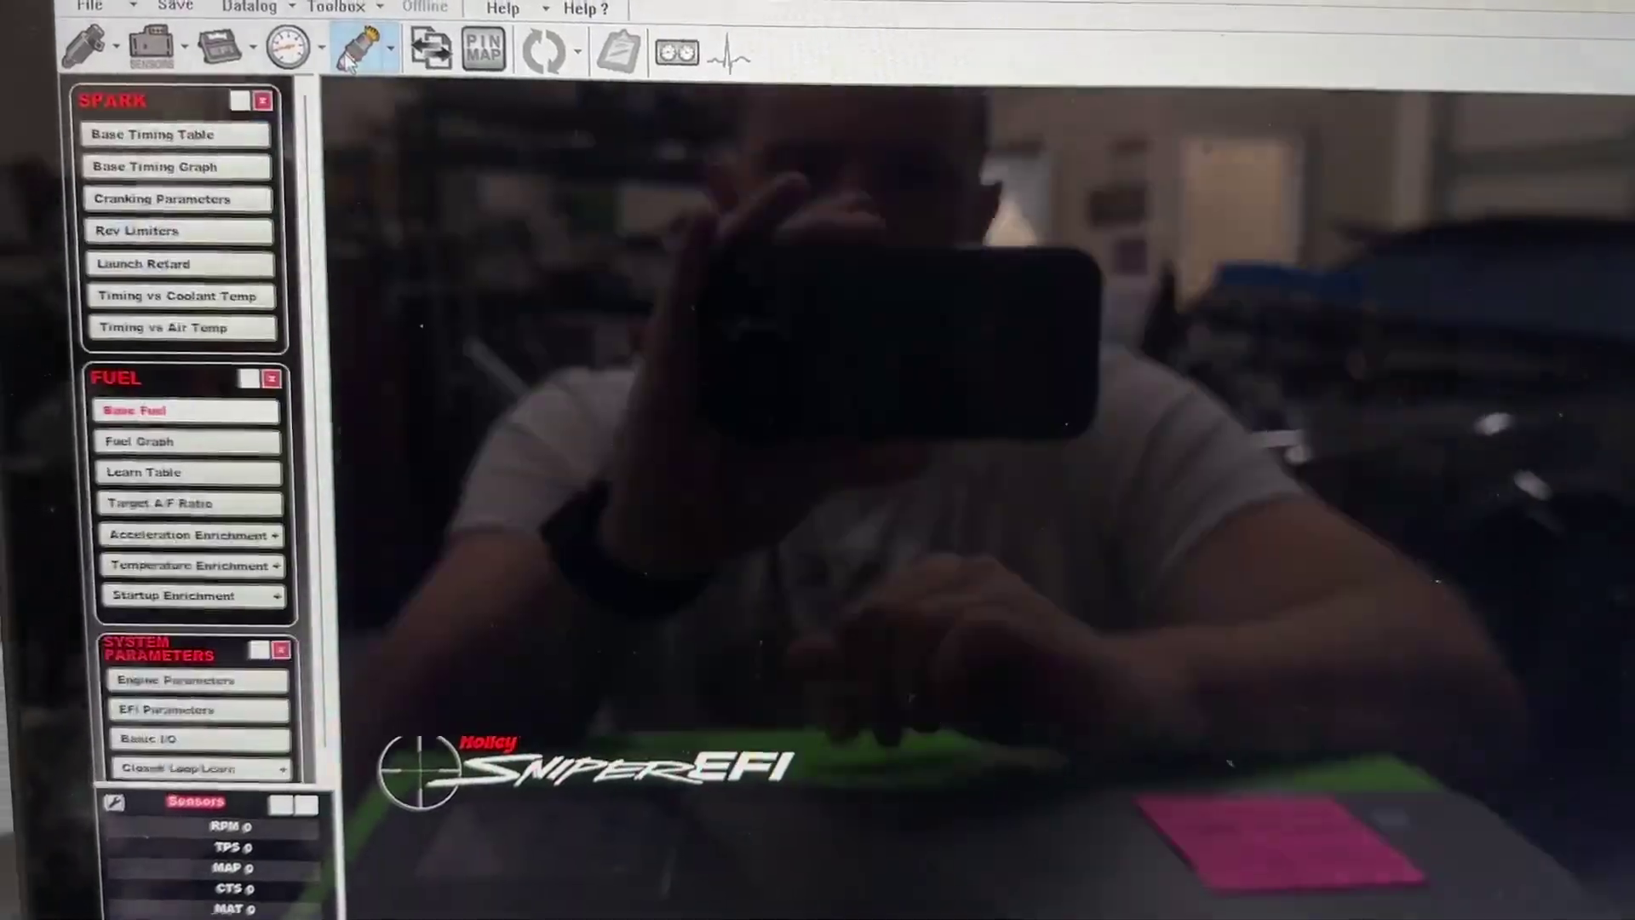
- Show the Base Timing Table with idle 33, cruise 32 and WOT 24 degrees
click(151, 135)
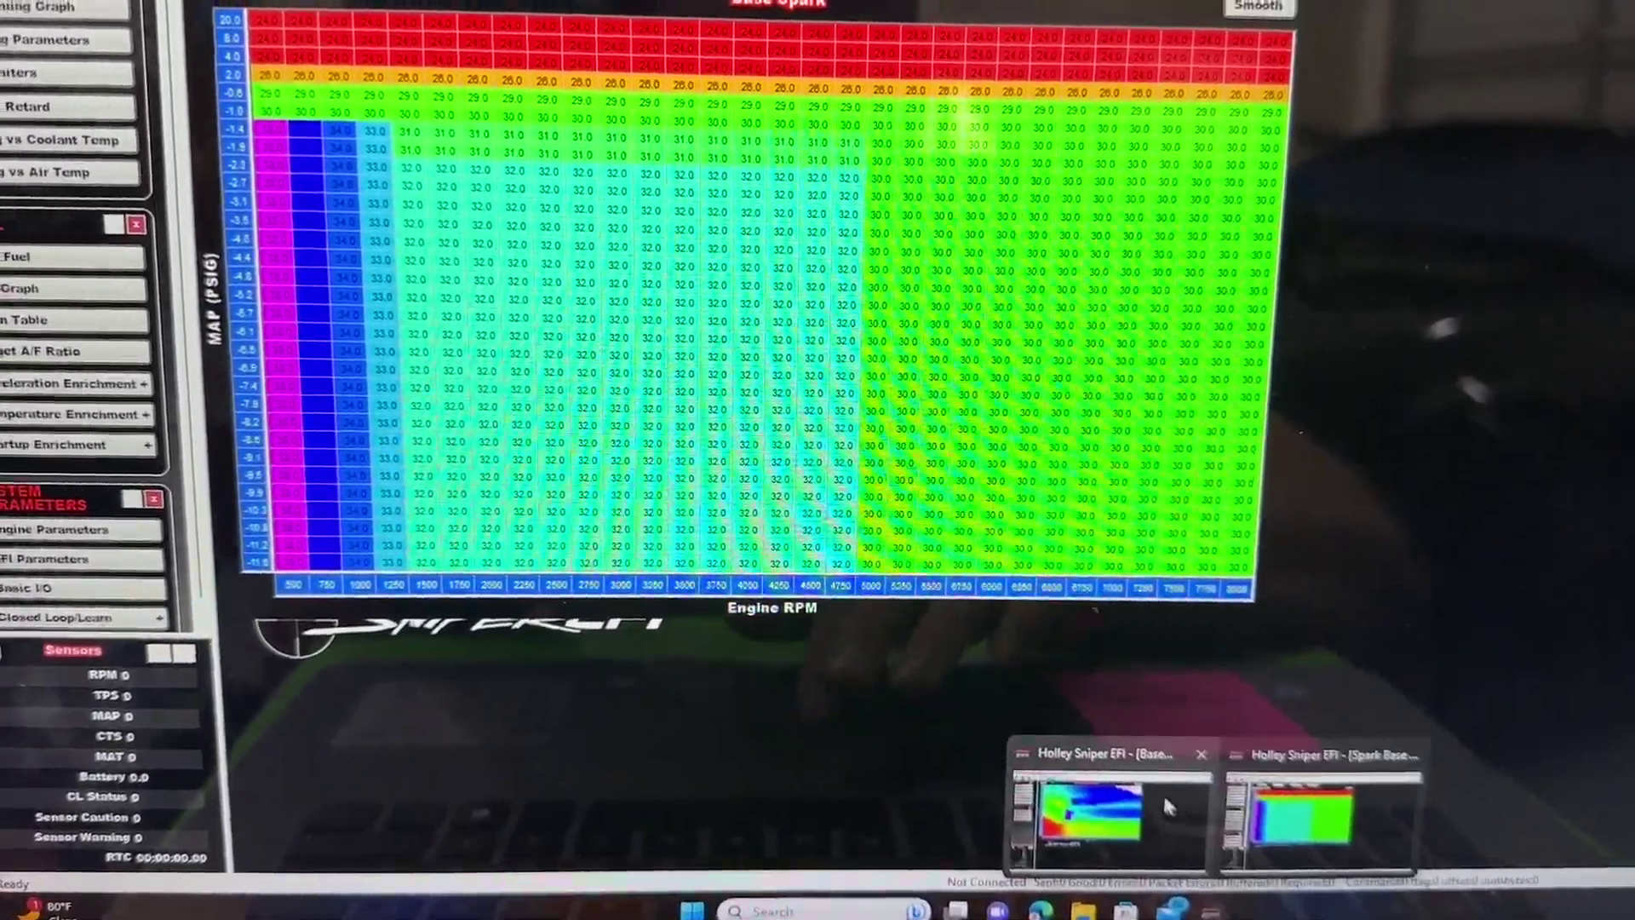
- Switch to the other tune's window so its Base Fuel VE table is showing
click(1317, 804)
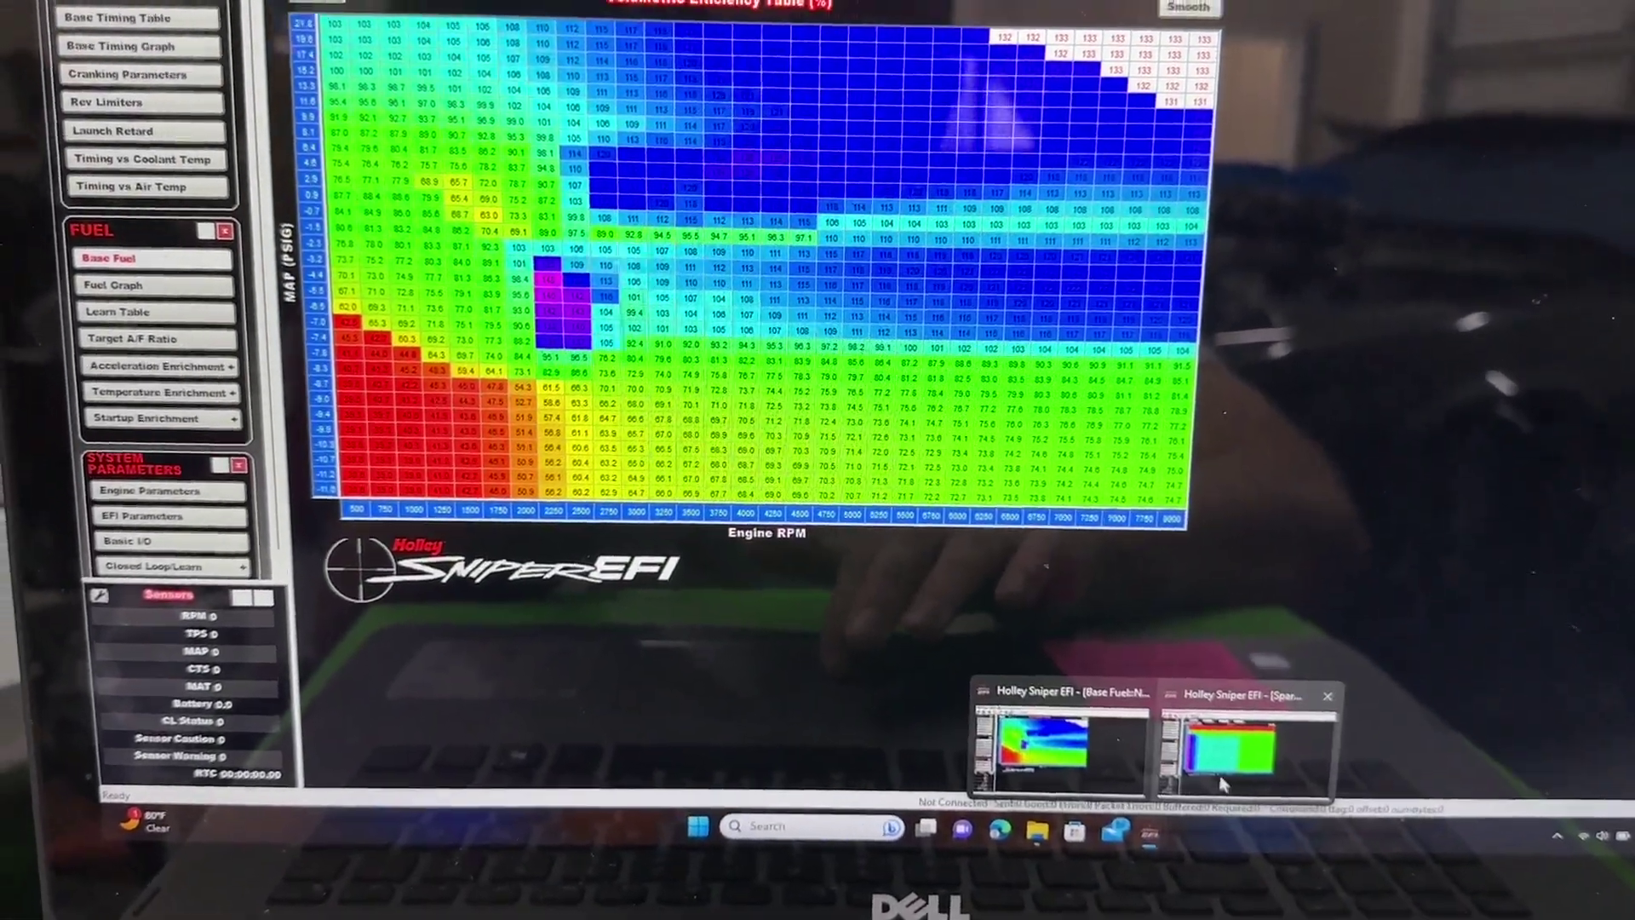
- Switch to the Spark tune's window and show its Base Fuel table, reaching about 133
click(1246, 747)
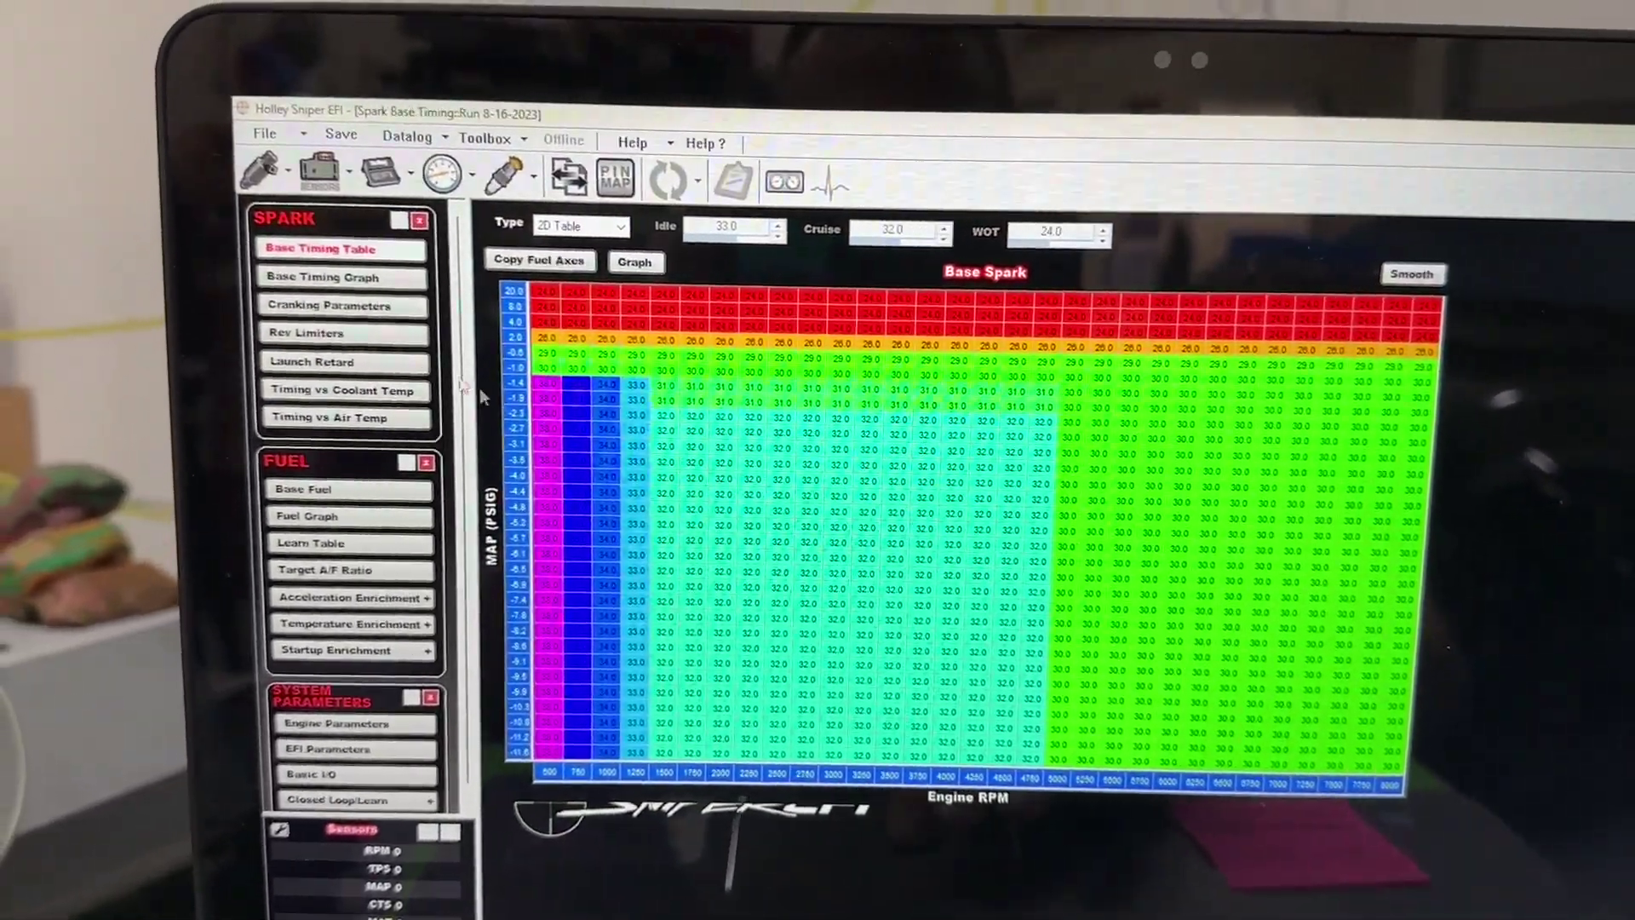
click(319, 490)
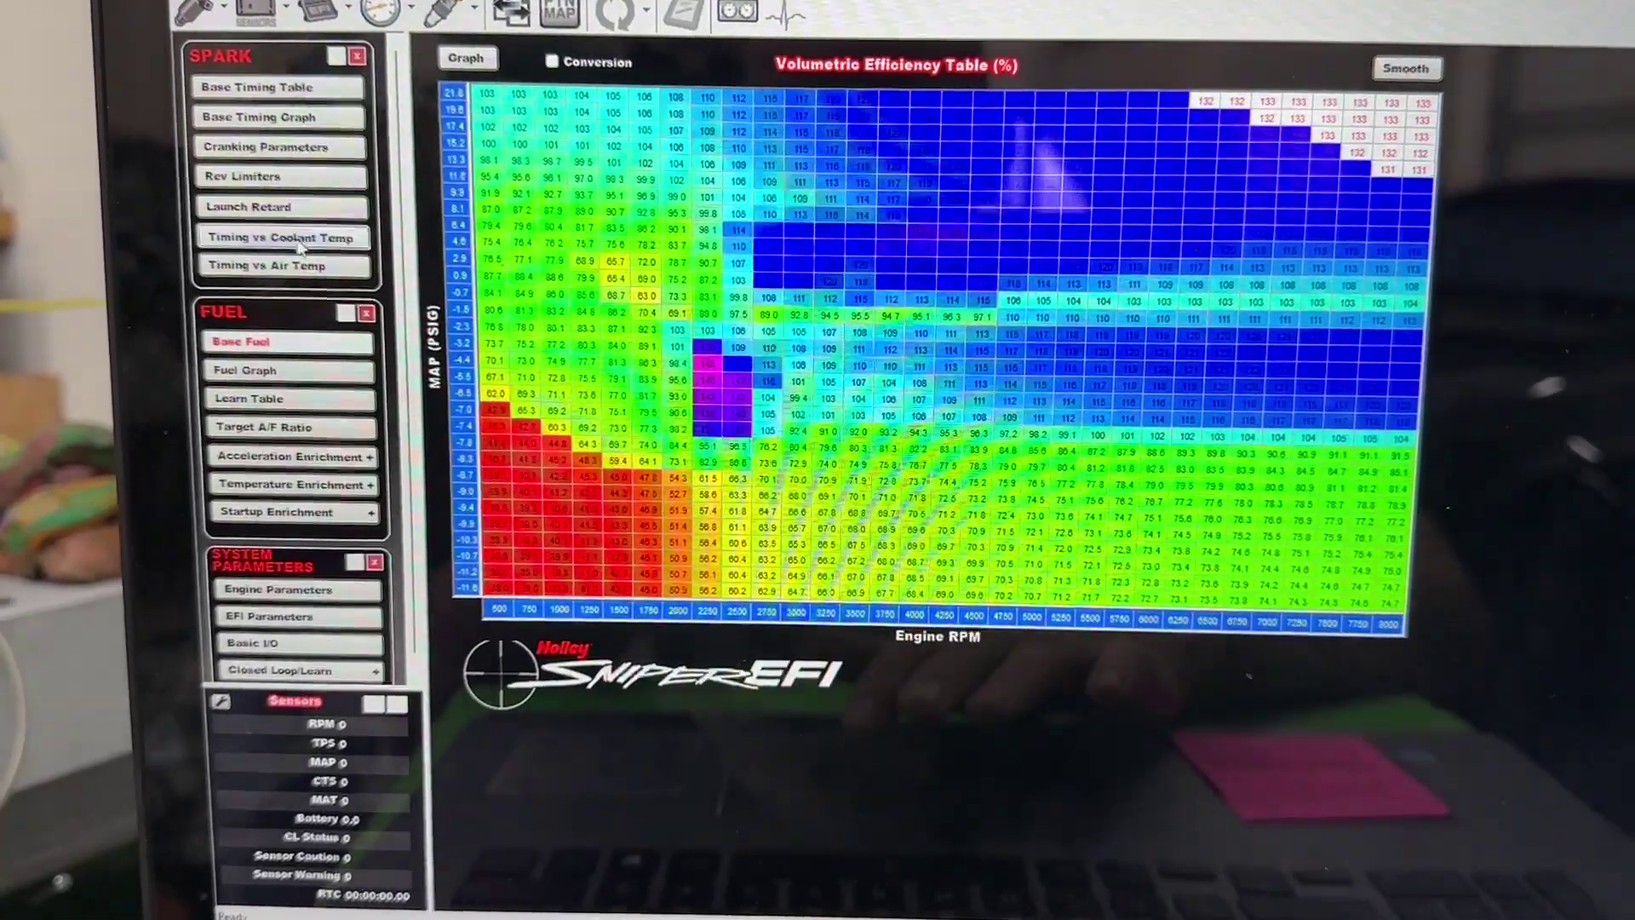
click(281, 238)
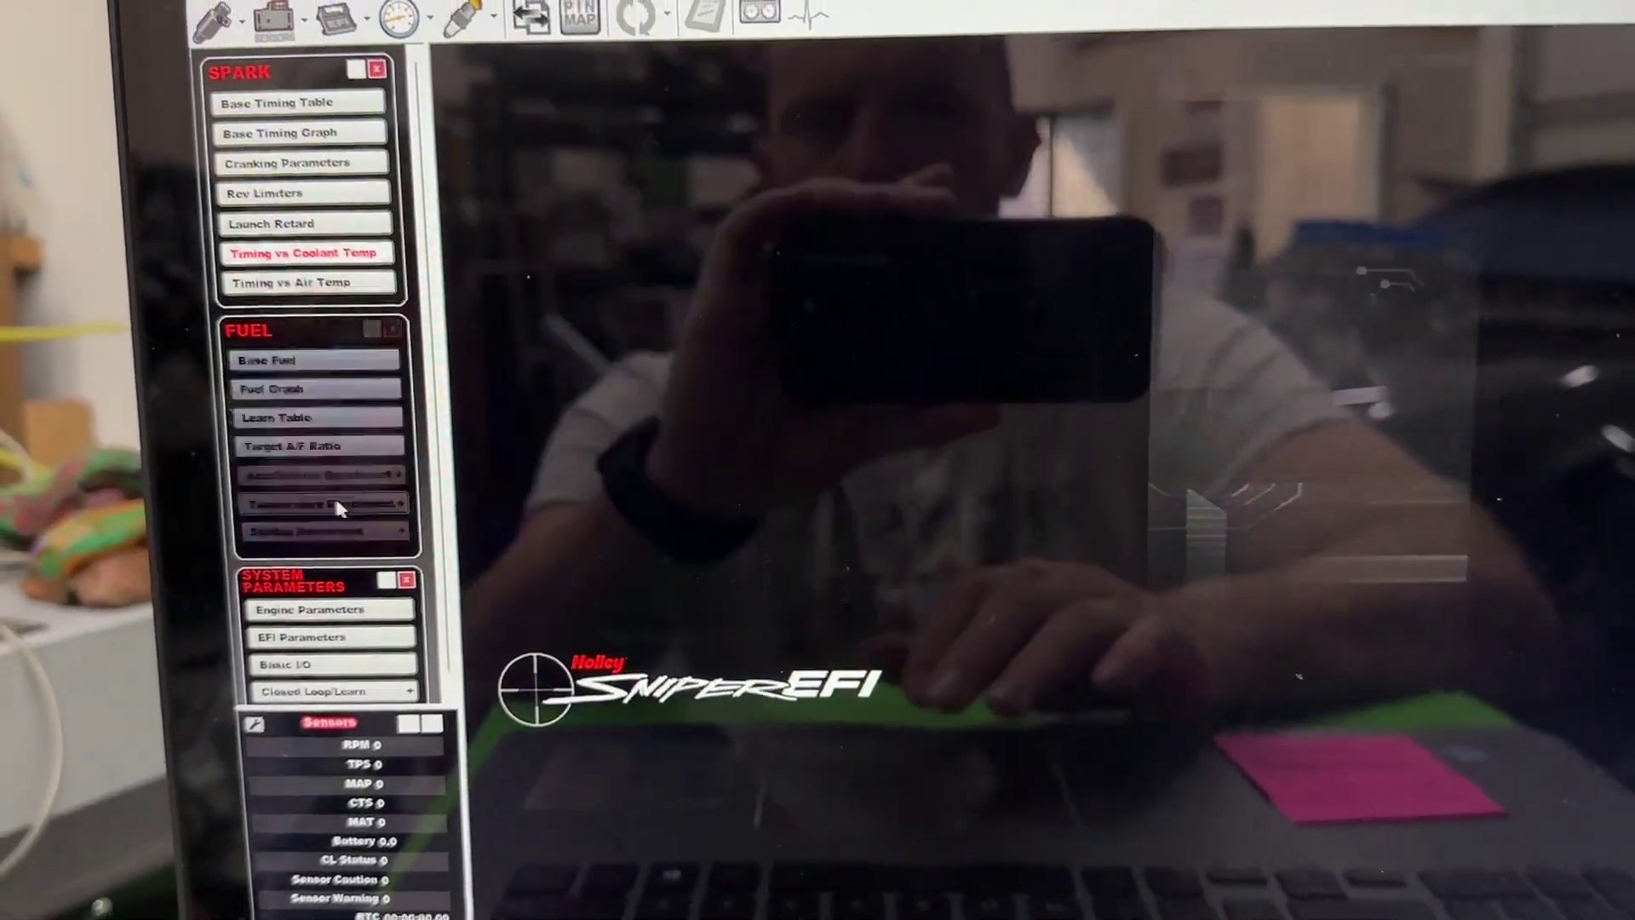
click(337, 506)
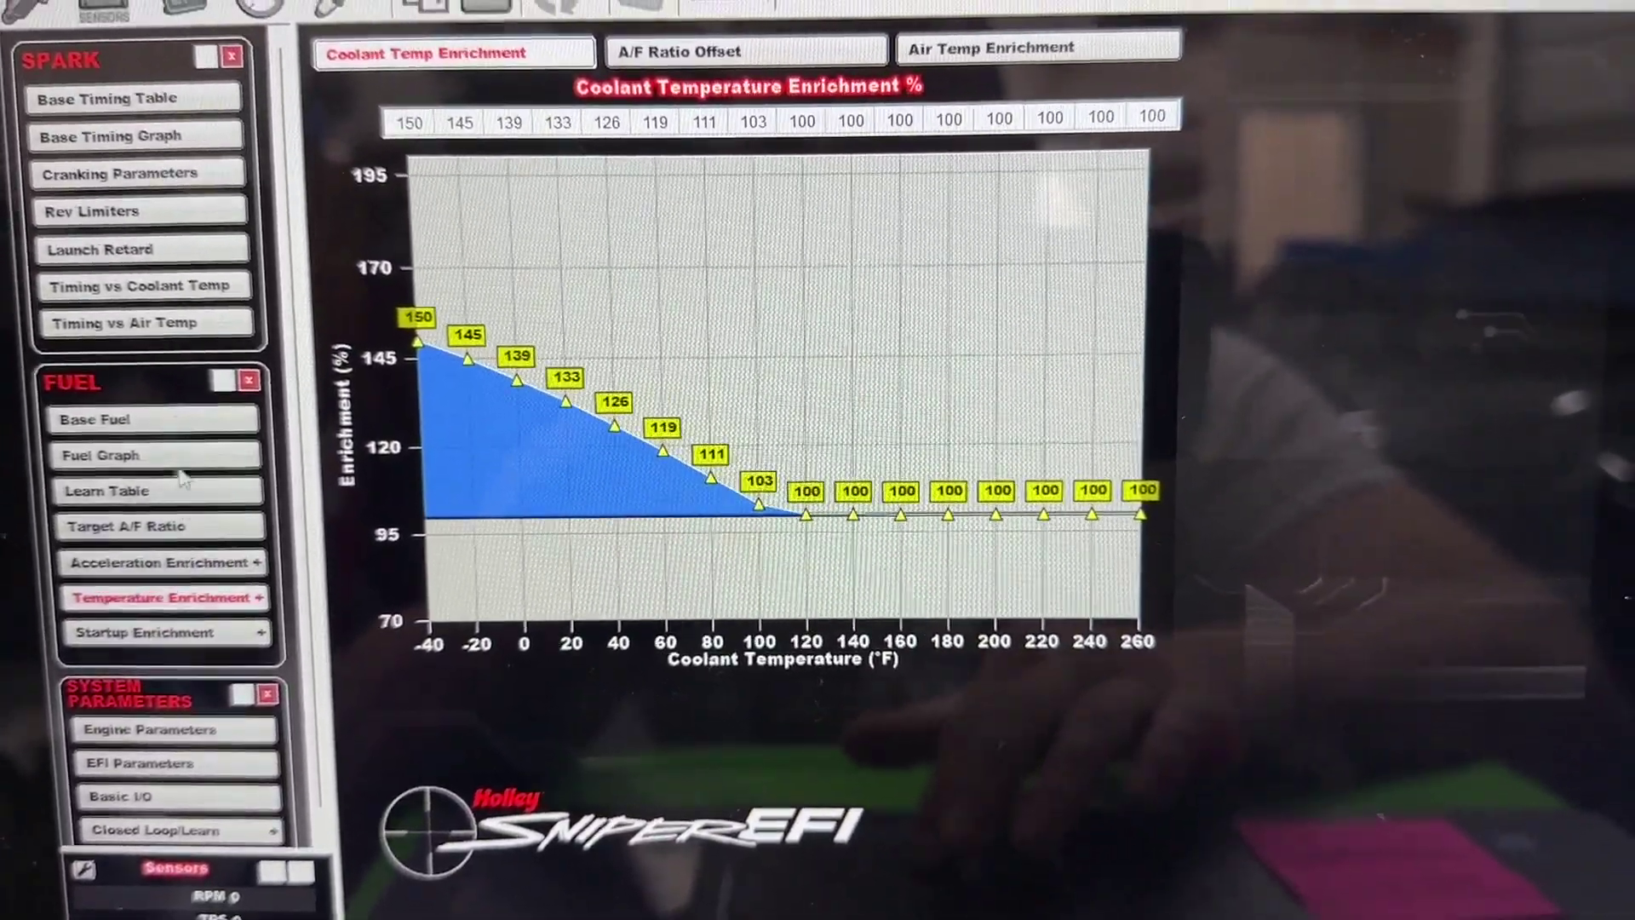
click(167, 423)
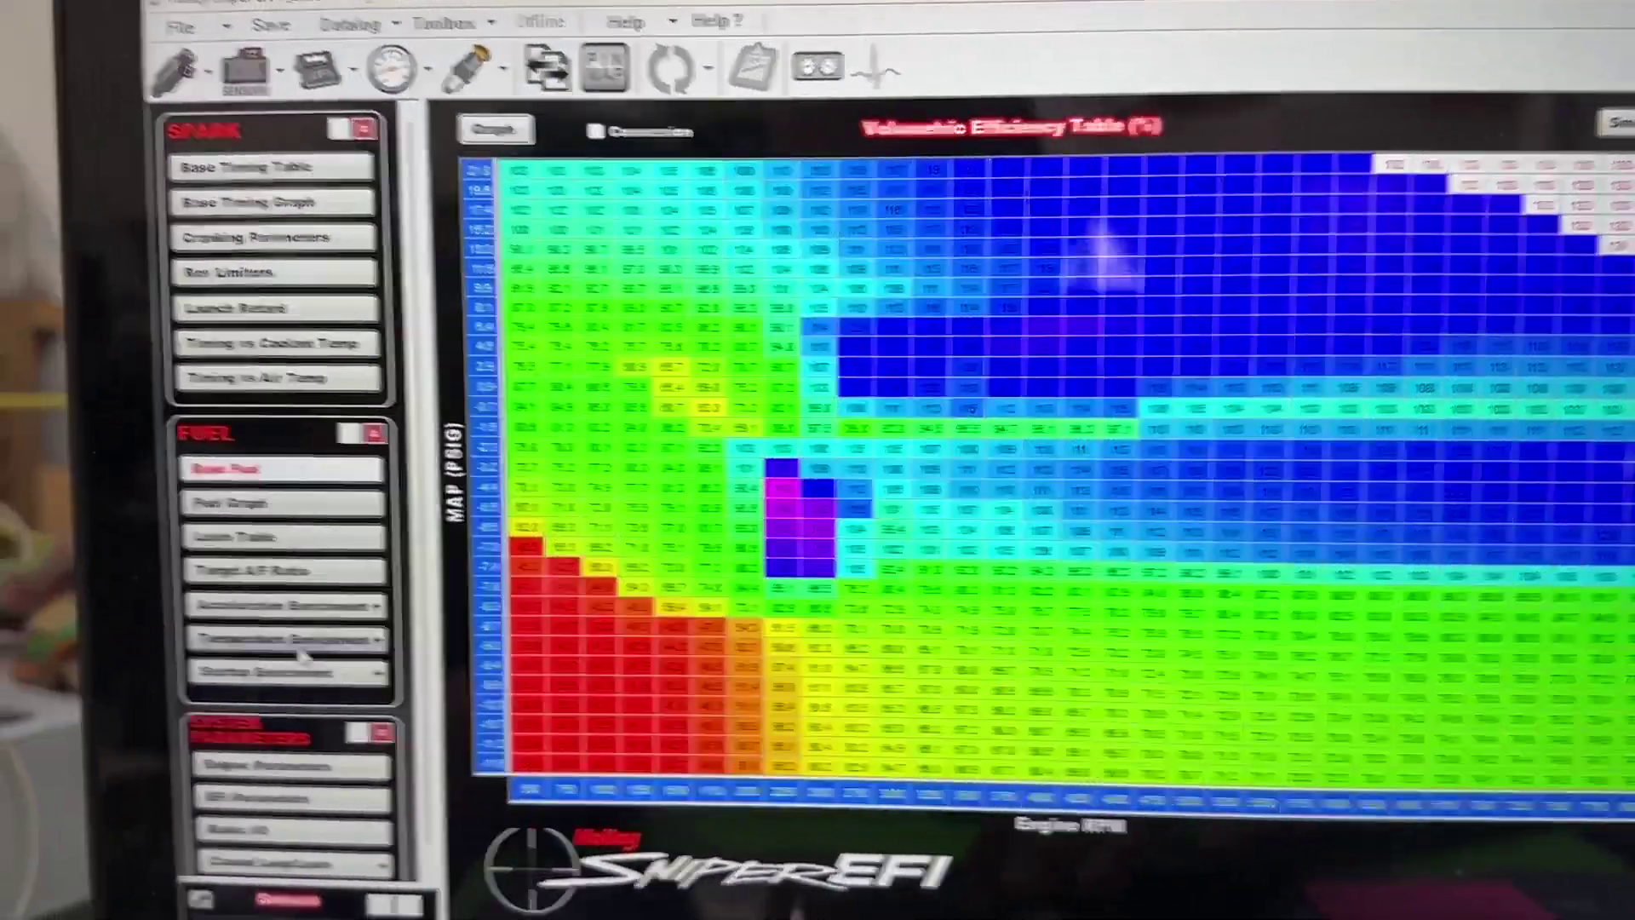
- Show the Coolant Temp Enrichment curve, 150% at -40°F down to 100% by 120°F
click(304, 640)
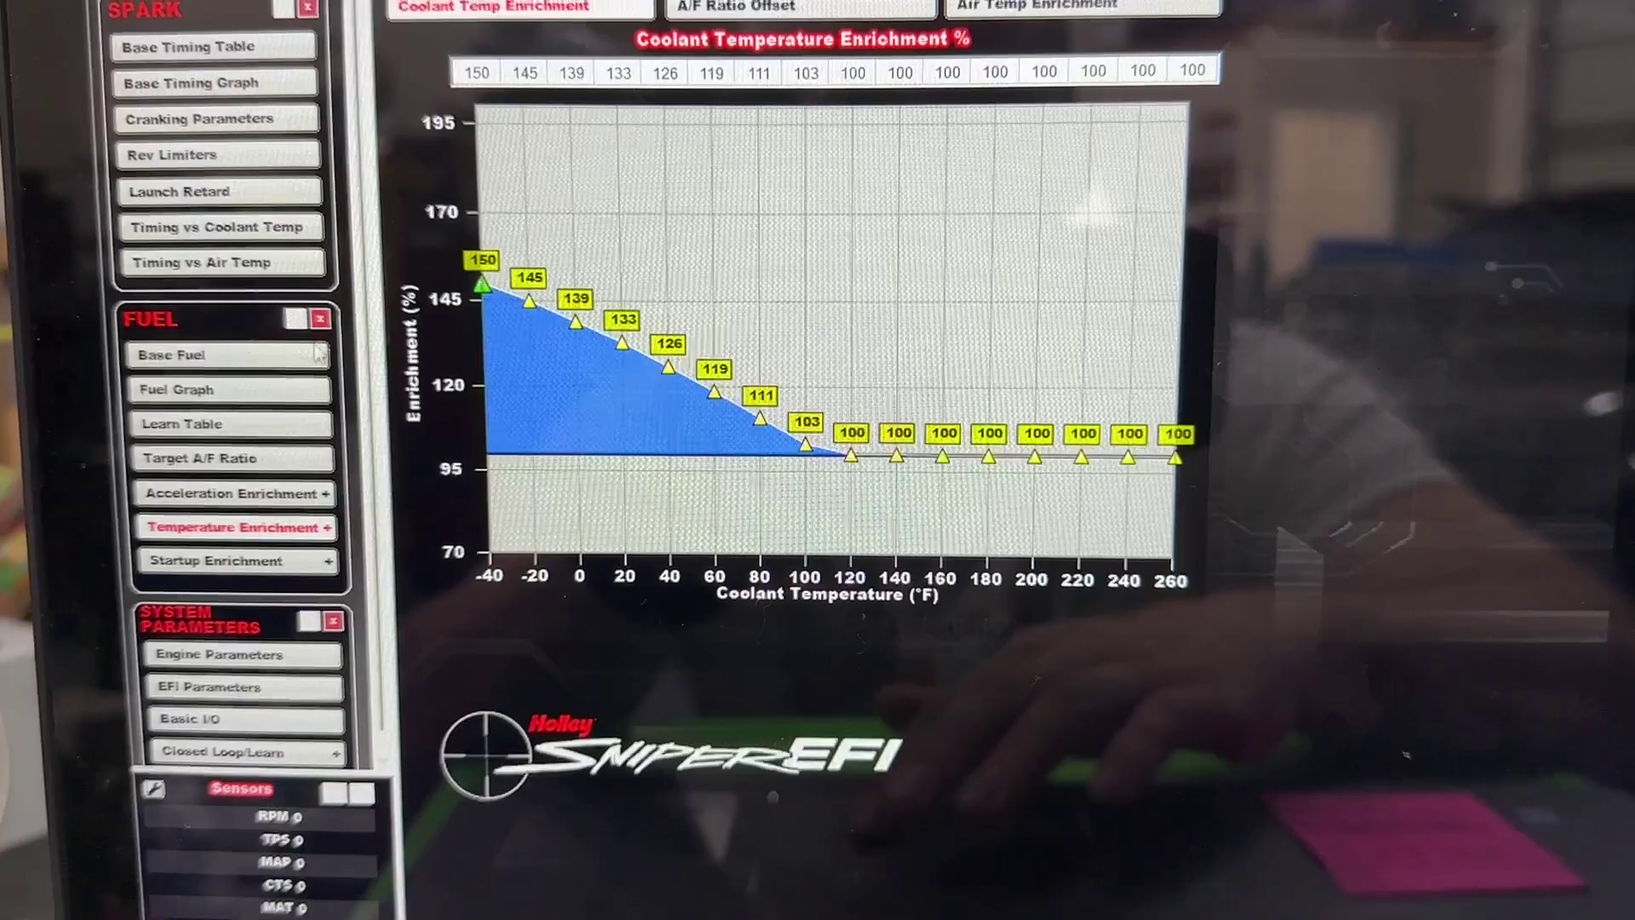
click(230, 364)
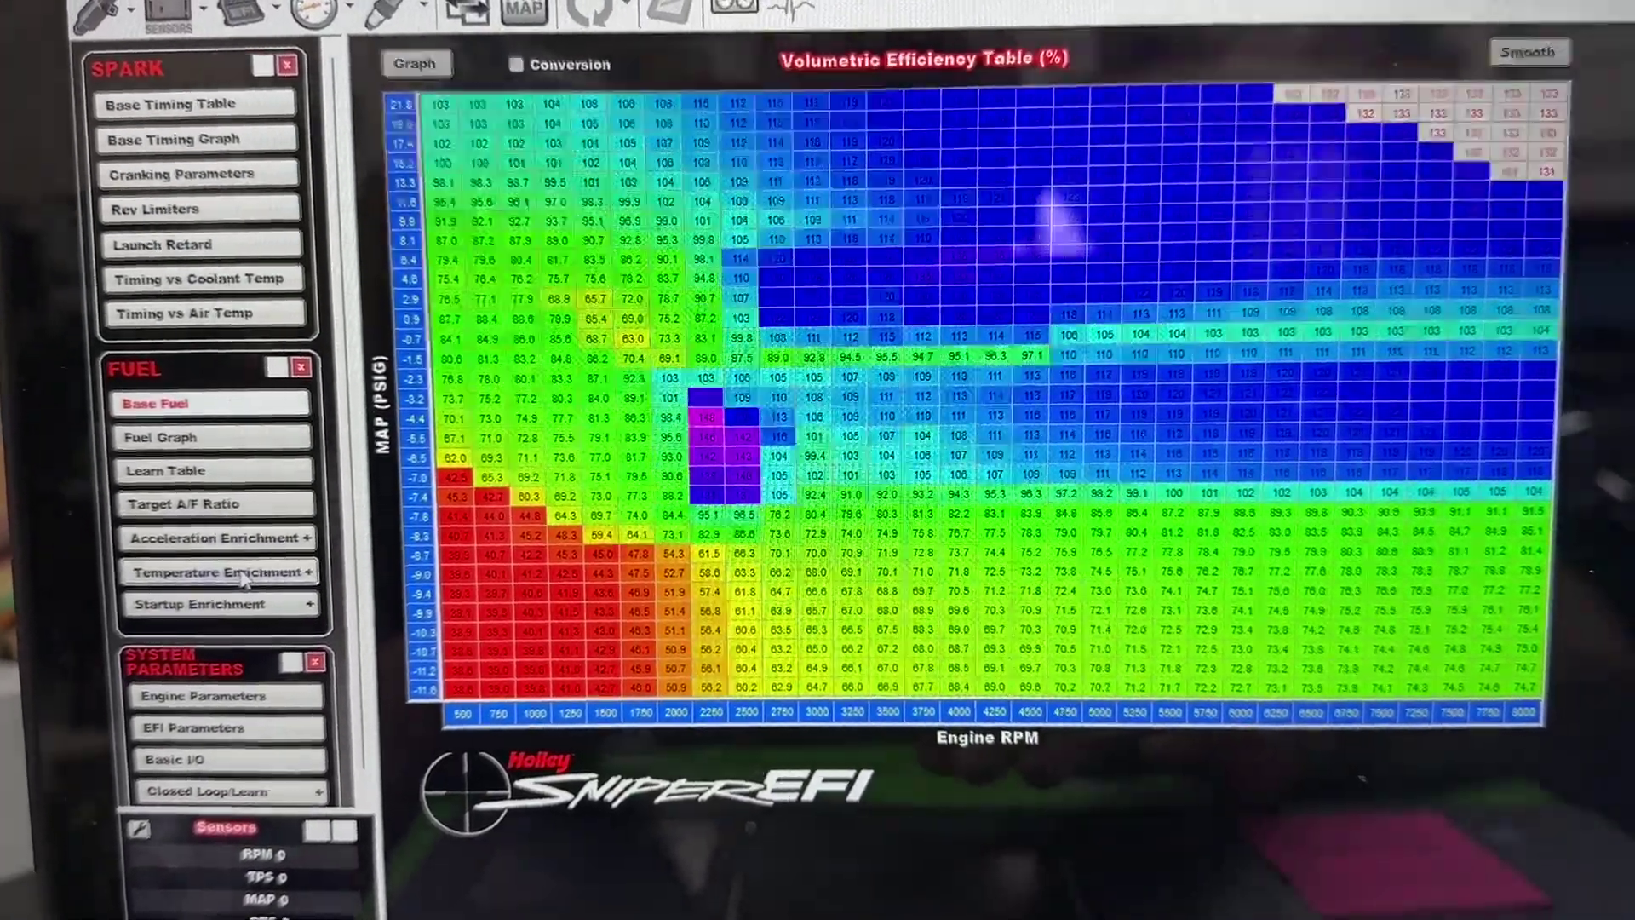
click(217, 572)
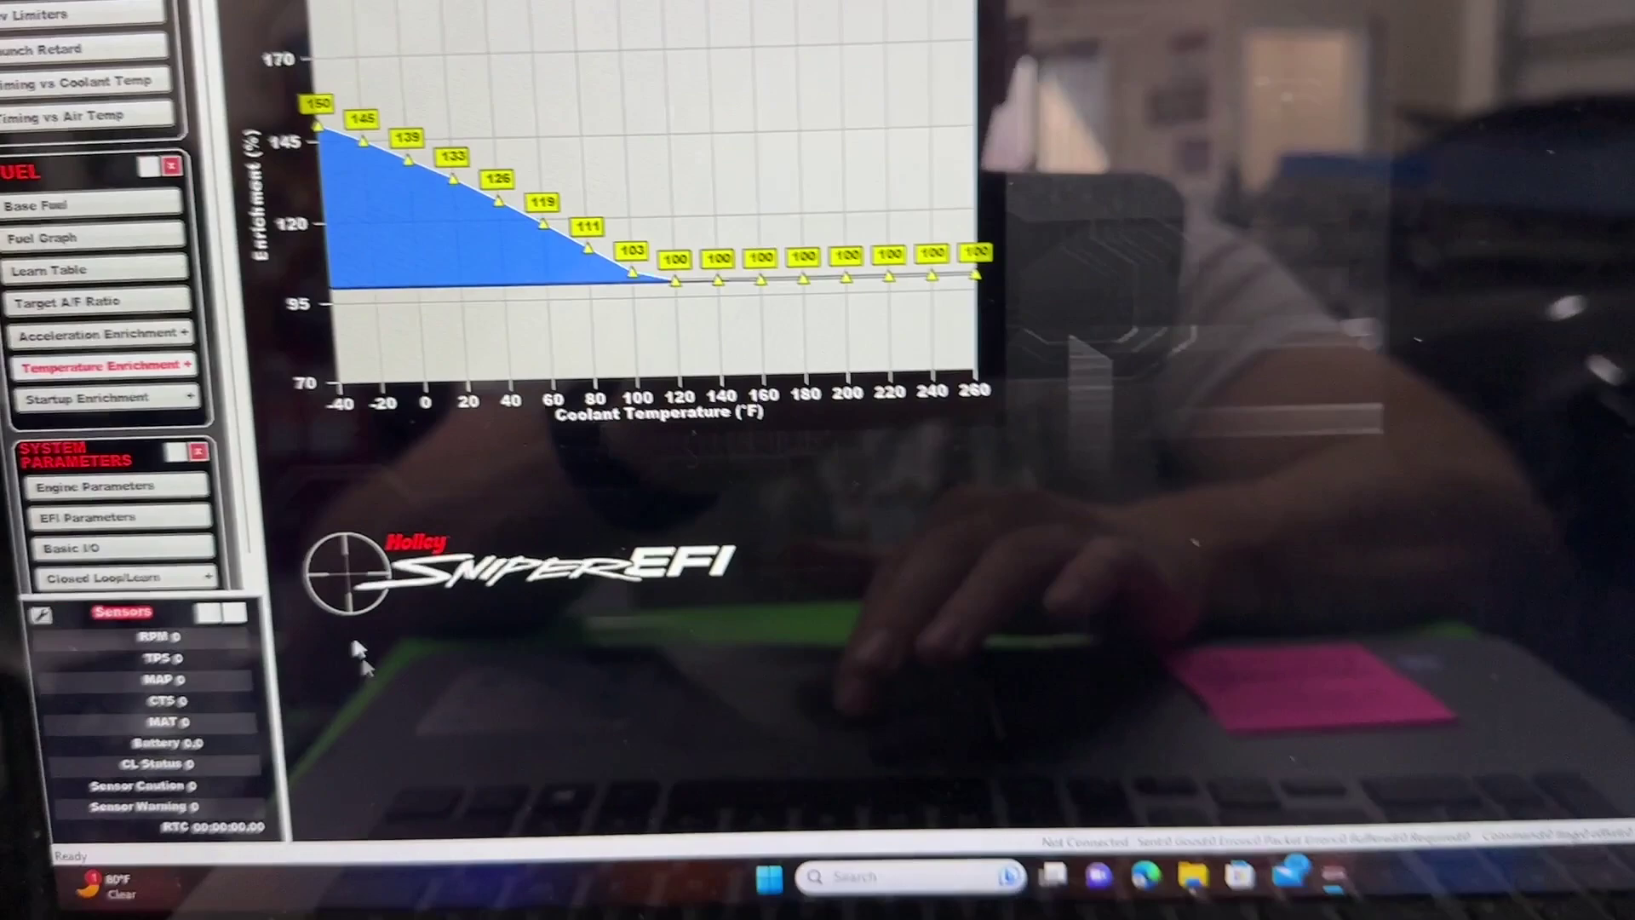
mouse_move(1329, 756)
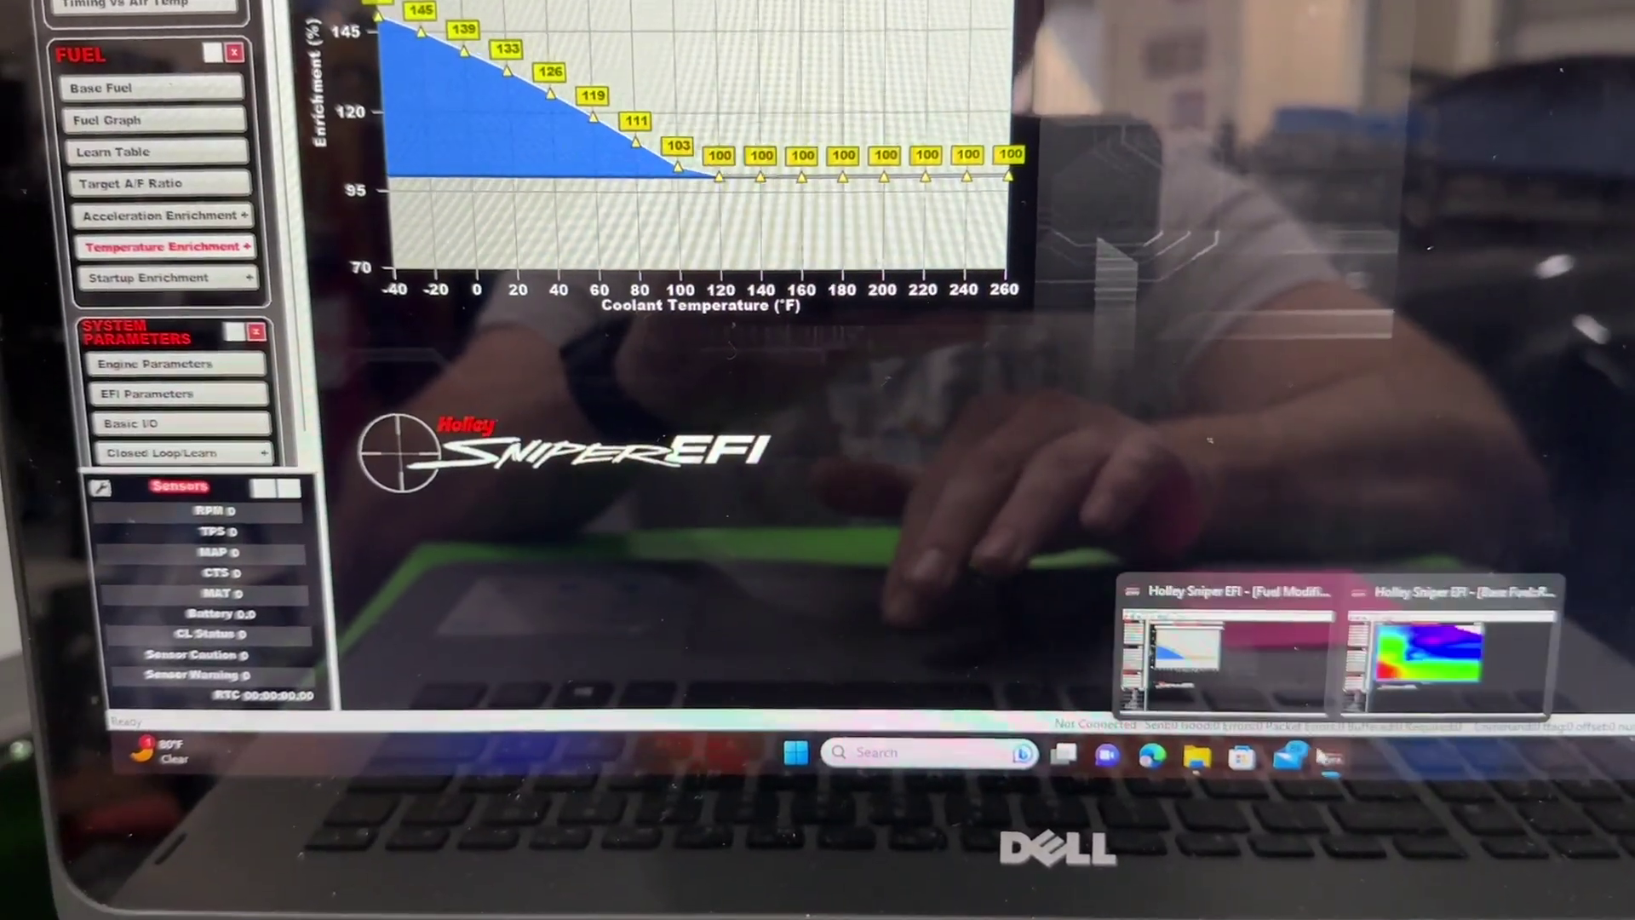
- Switch to the Run 8-16-2023 window showing its Coolant Temp Enrichment curve
click(1450, 657)
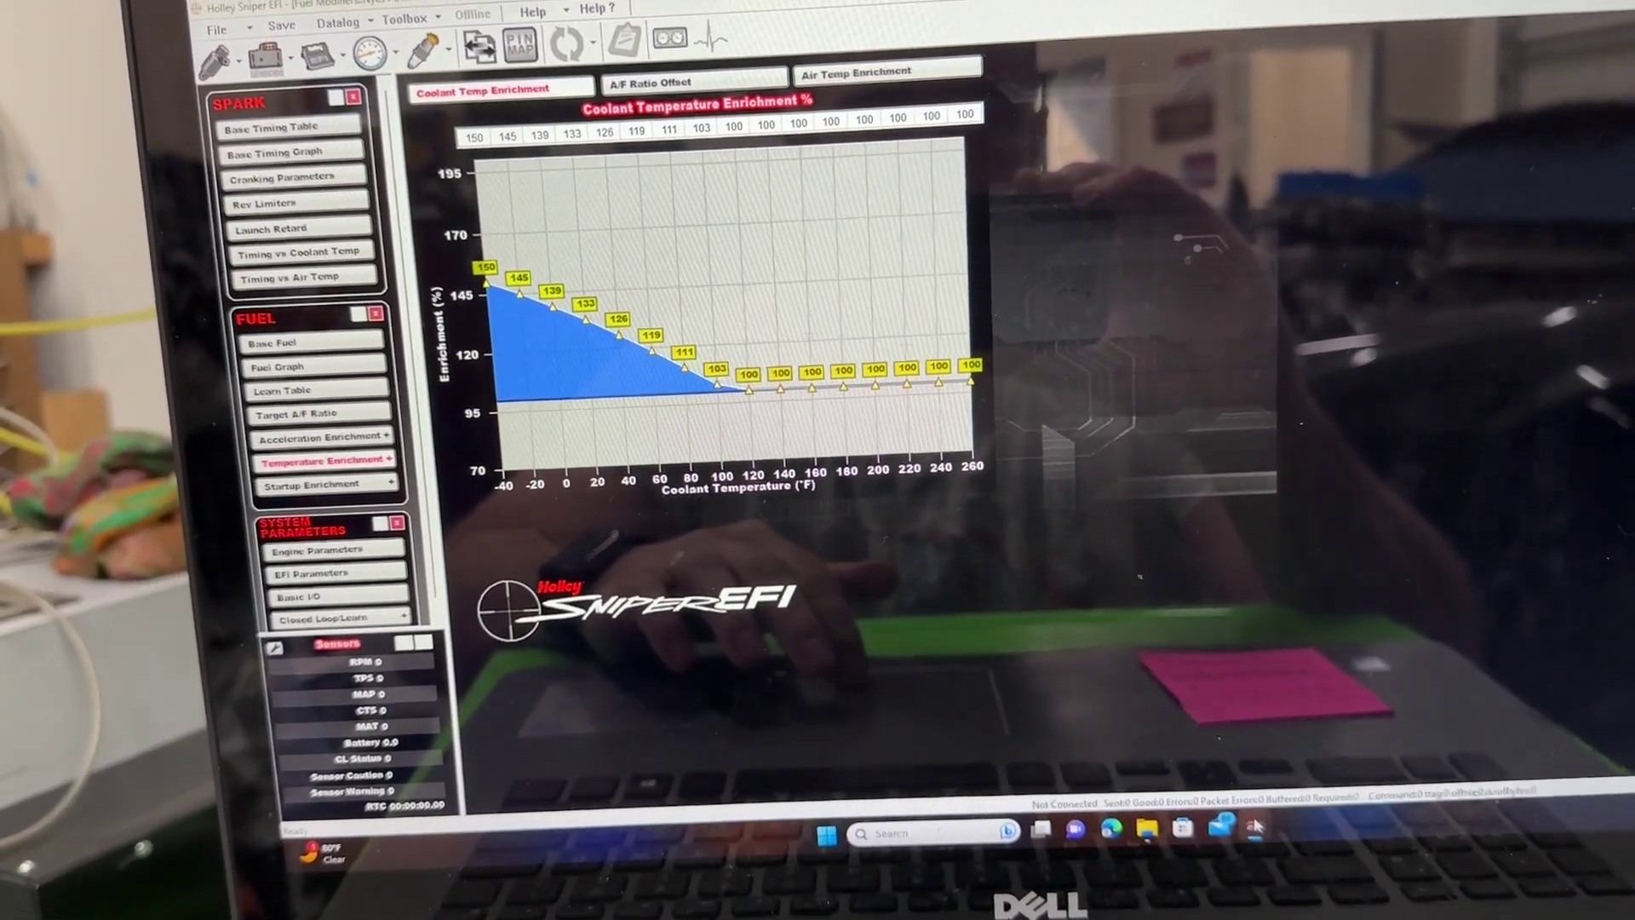
- Bring the Run 8-16-2023 window forward and show its Base Fuel VE table
mouse_move(1254, 828)
click(1341, 756)
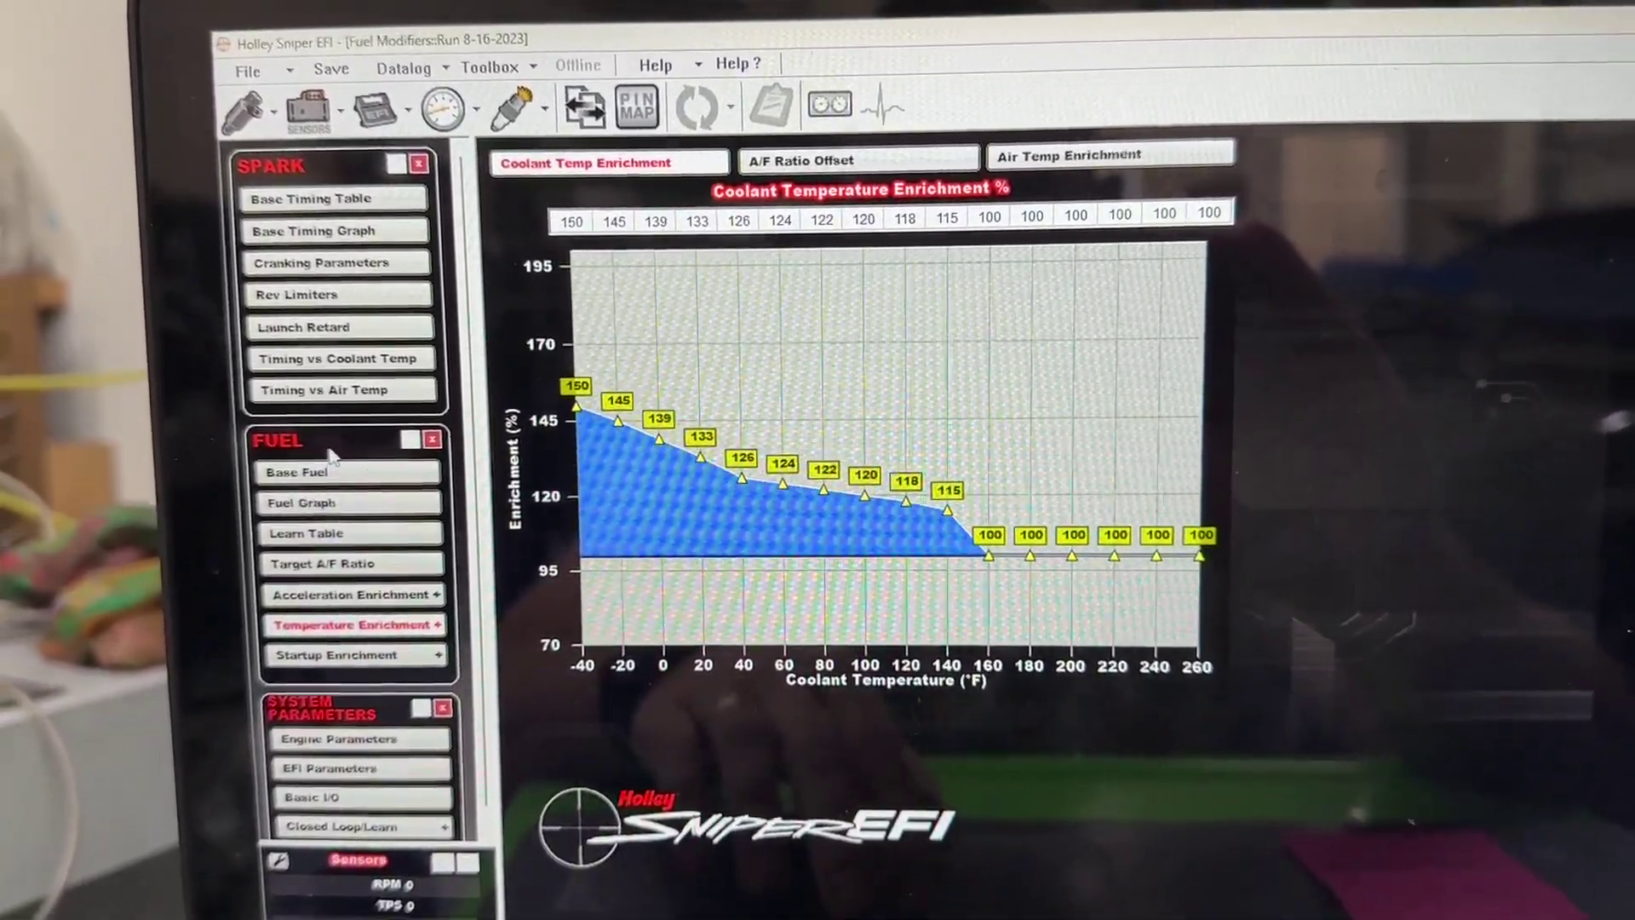
click(306, 476)
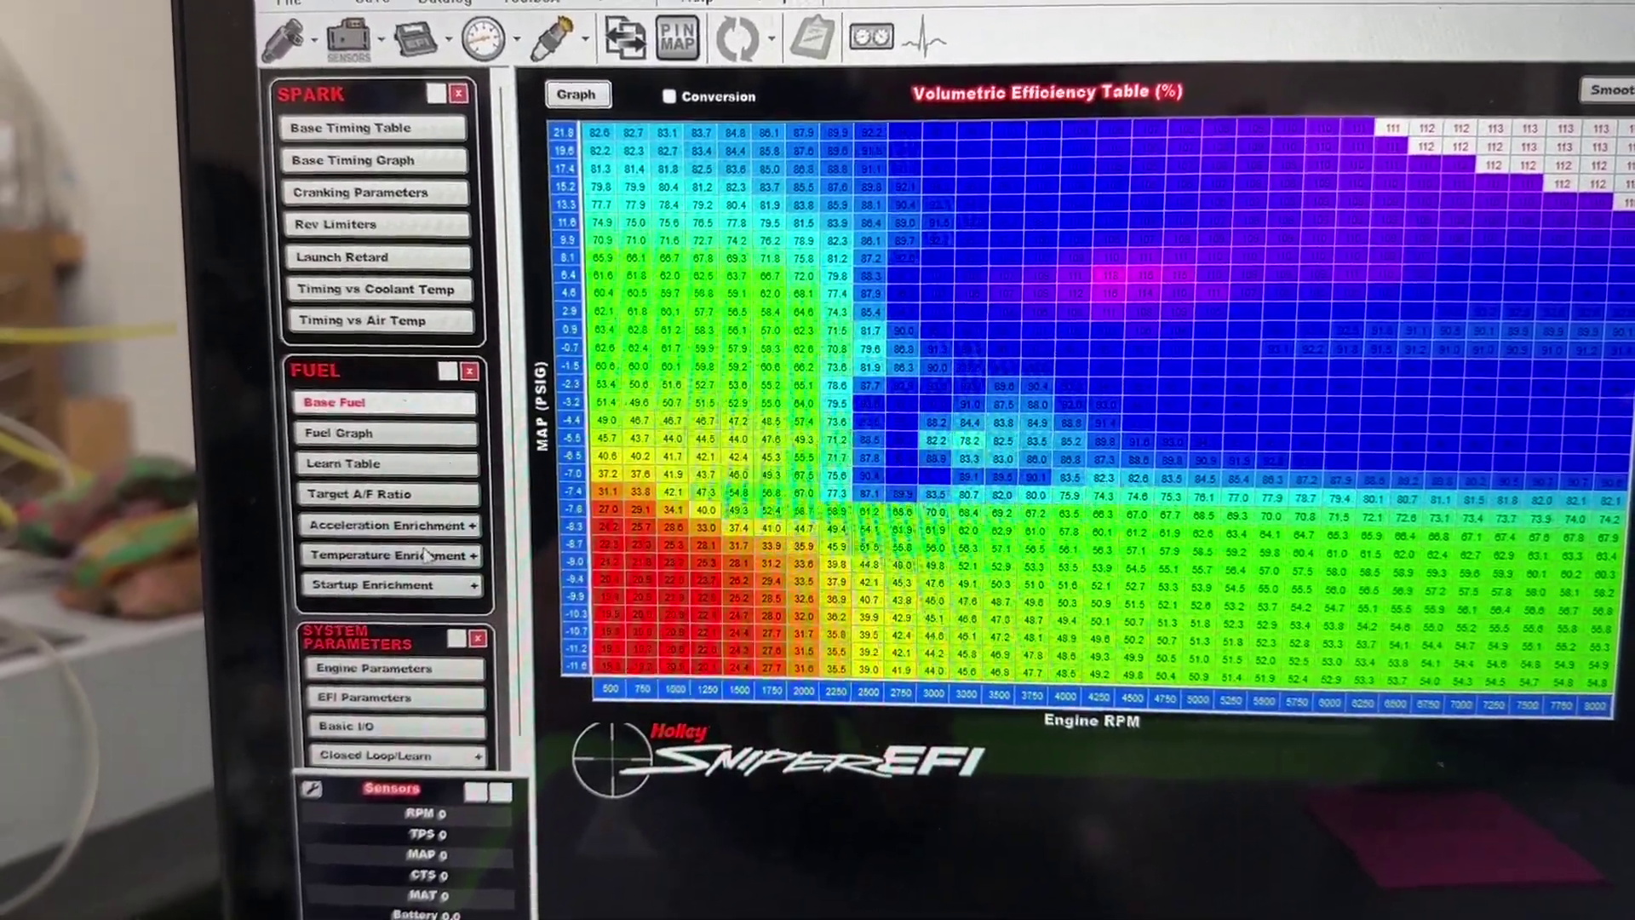
click(422, 555)
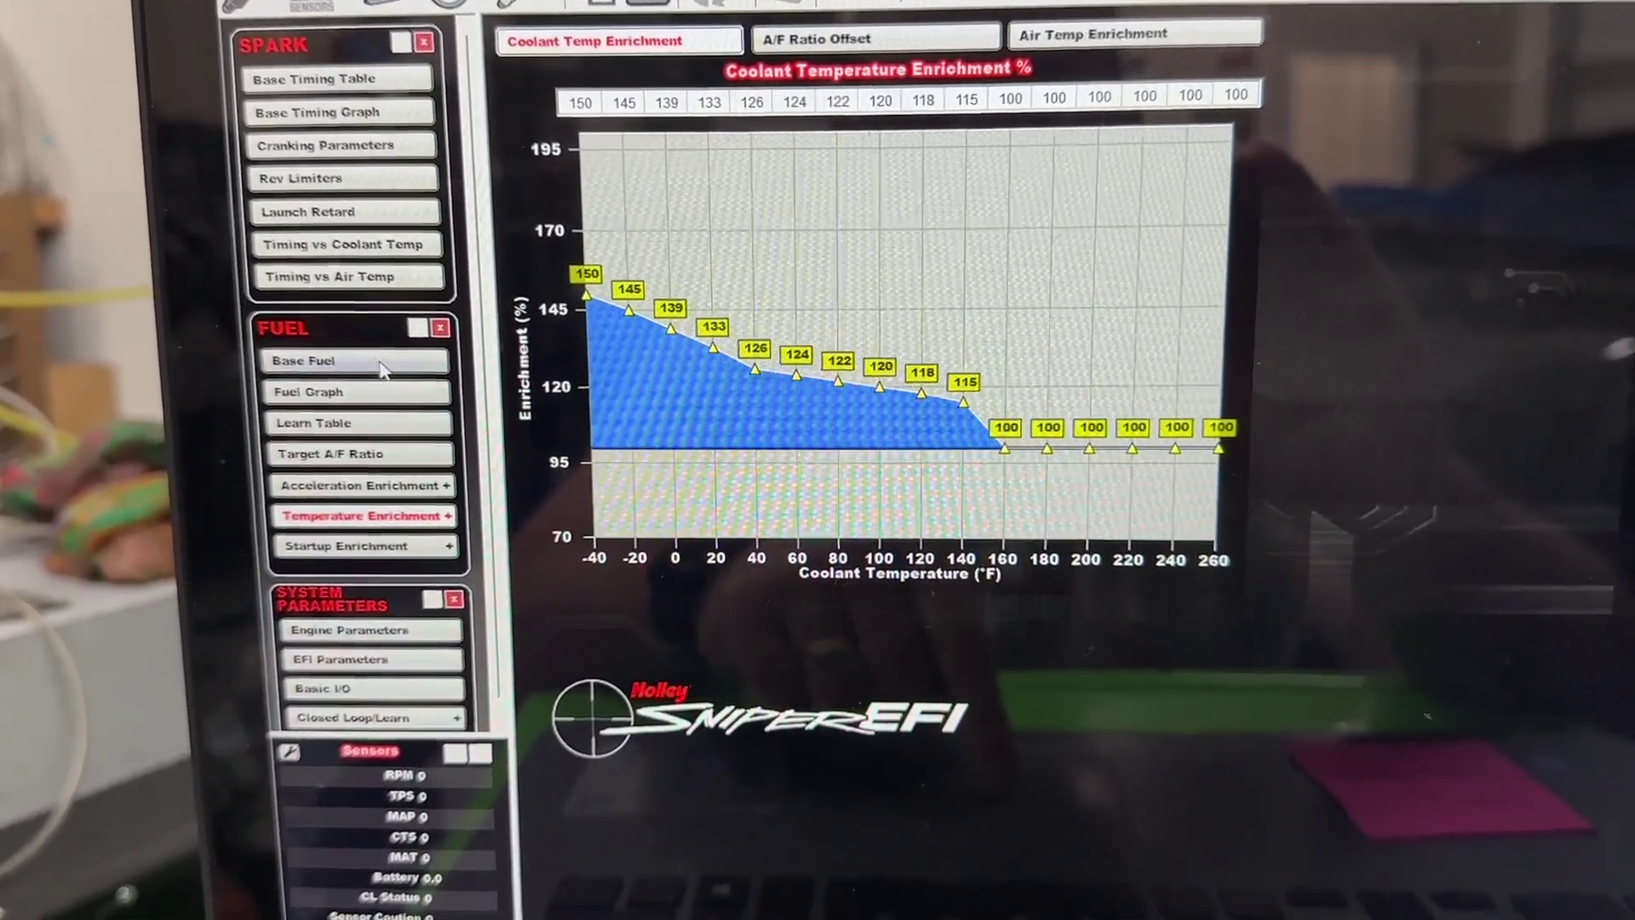
click(381, 368)
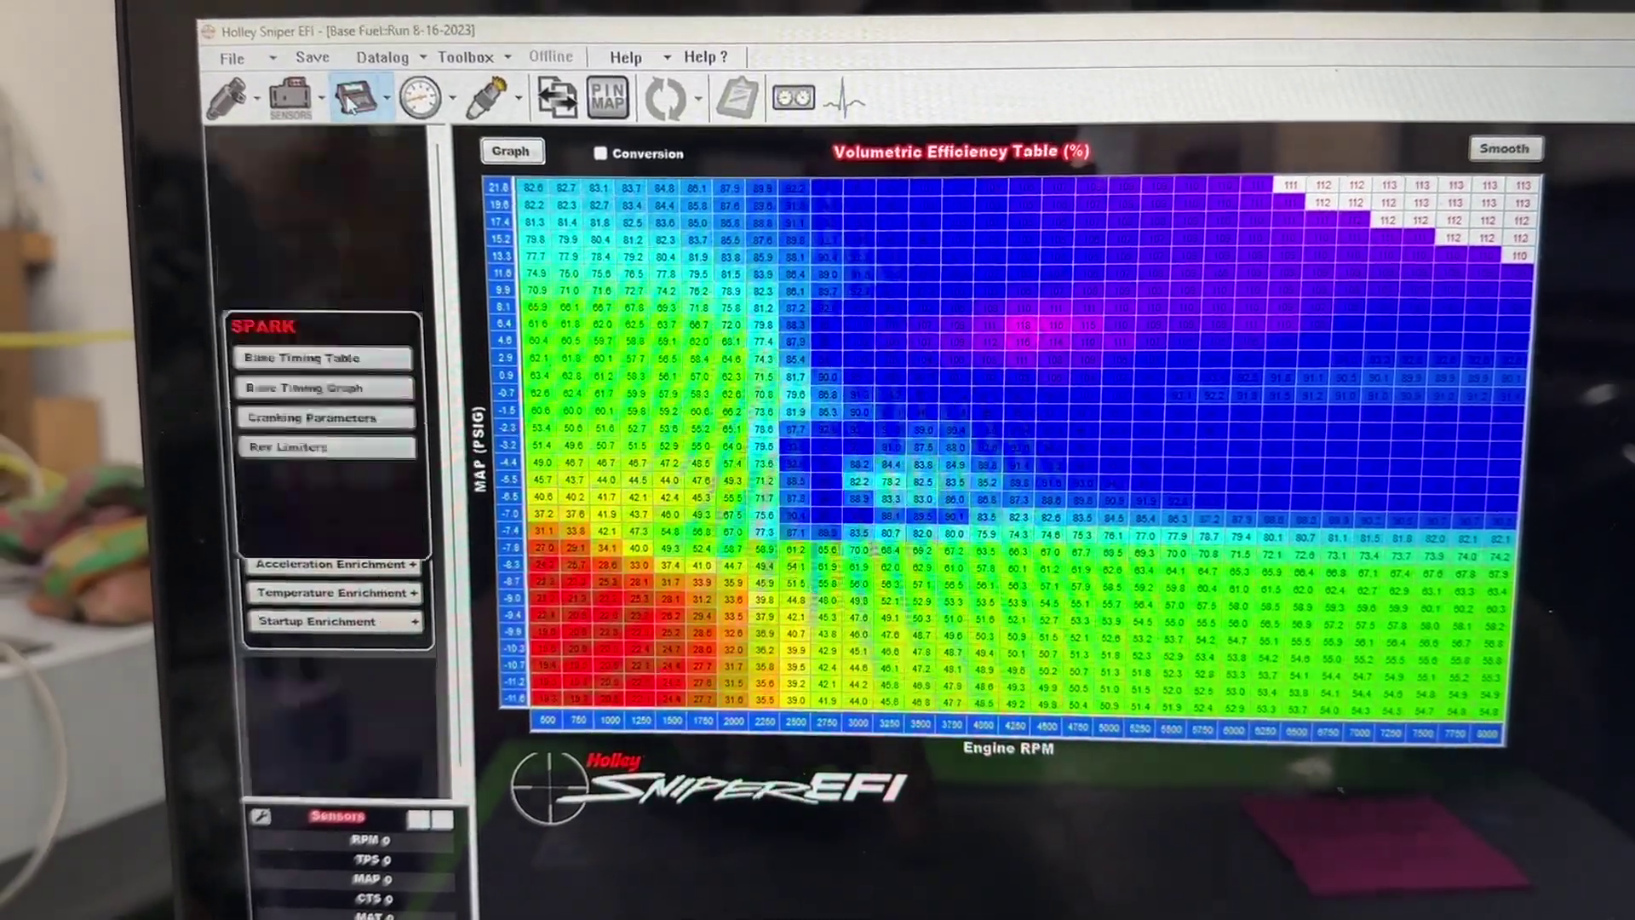
- Close the VE table and view Closed Loop Parameters, with compensation limits 20/10 and 200
click(356, 97)
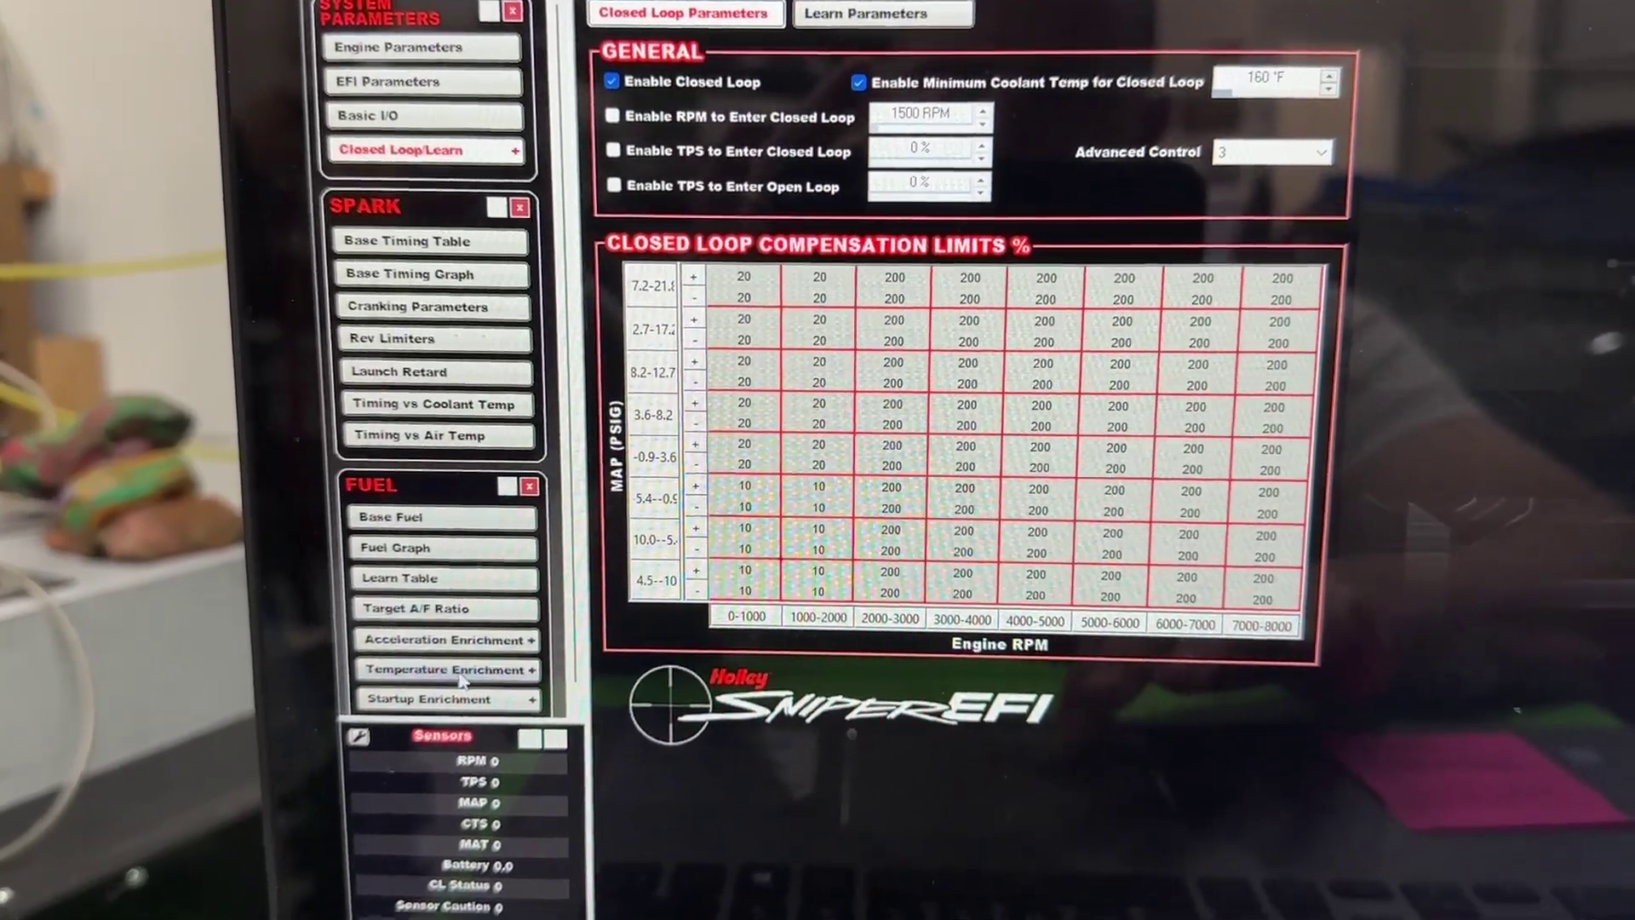
- Reopen the Coolant Temp Enrichment curve, which stays above 100% until 160°F
click(460, 671)
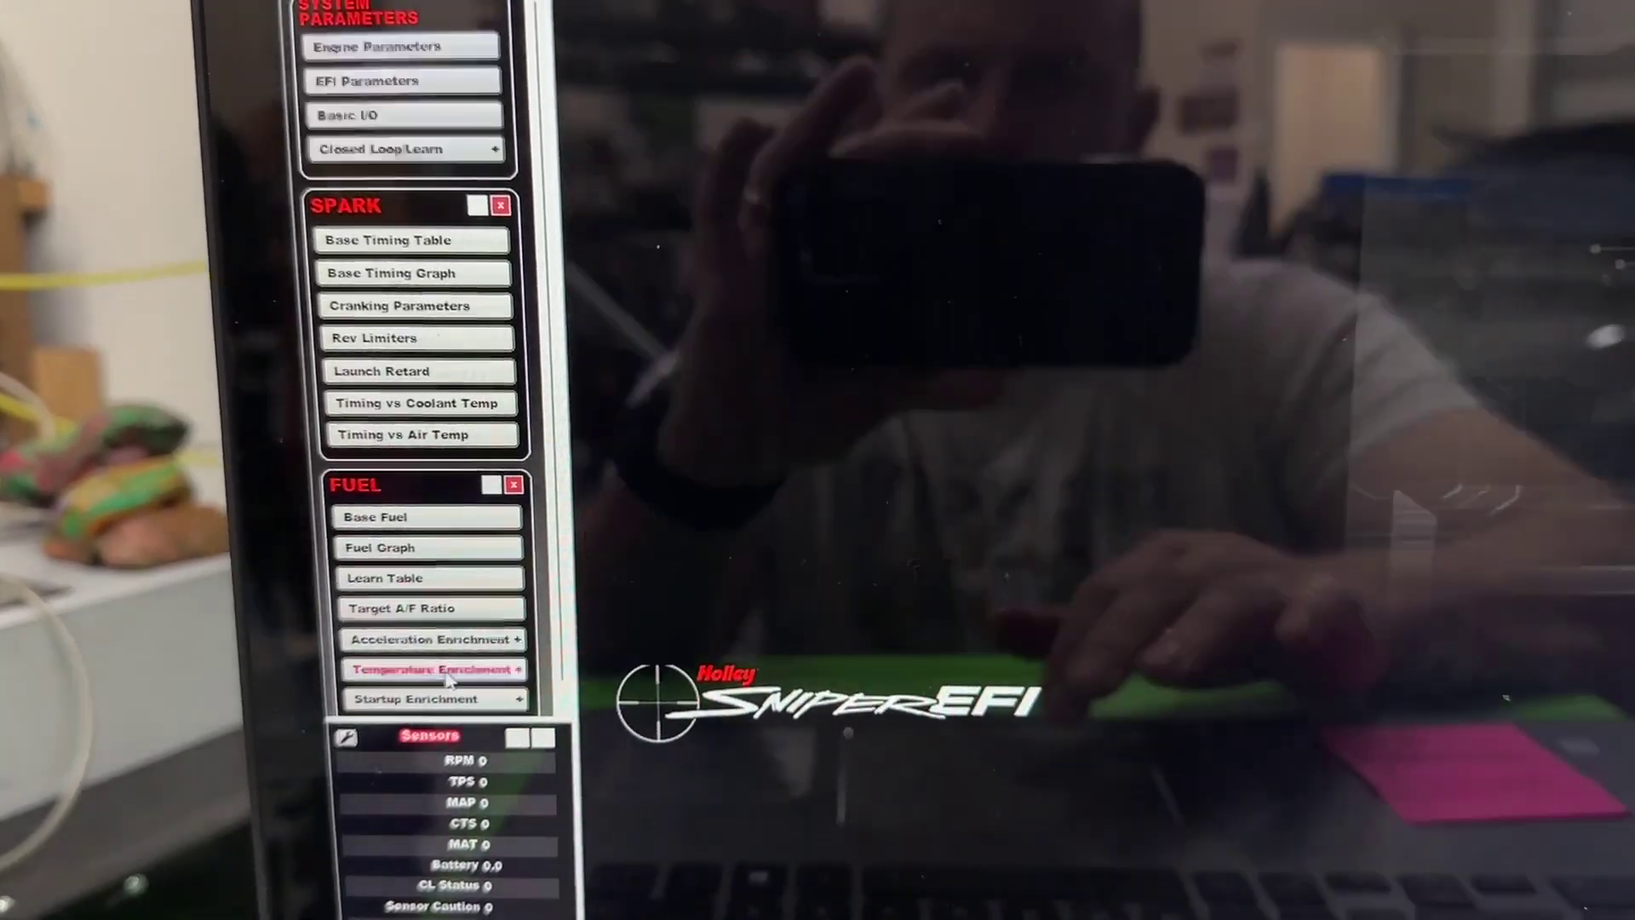